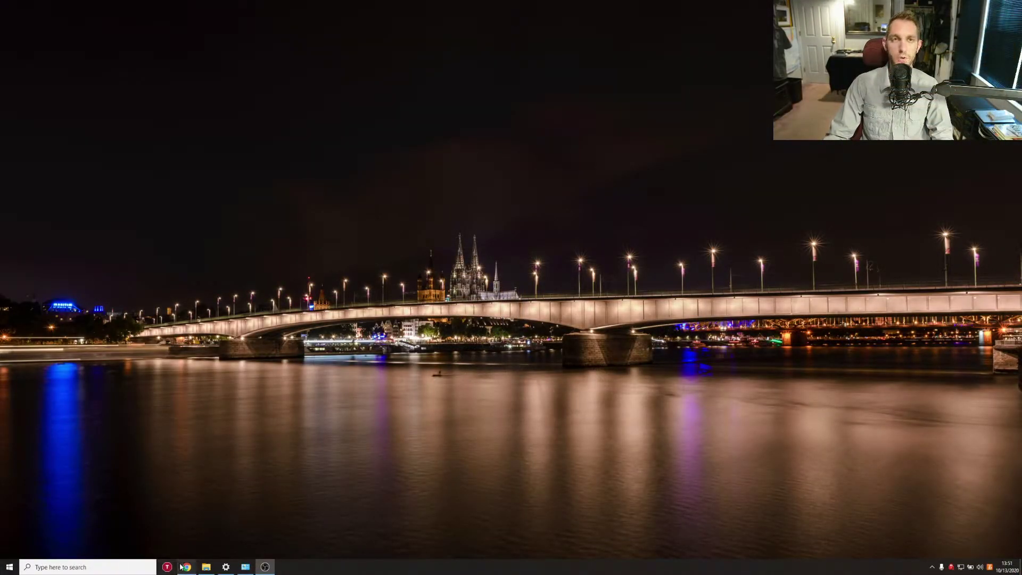
# Step: Open Chrome on the EdgeOS login page at 192.168.1.1 and sign in to the router
pyautogui.click(185, 568)
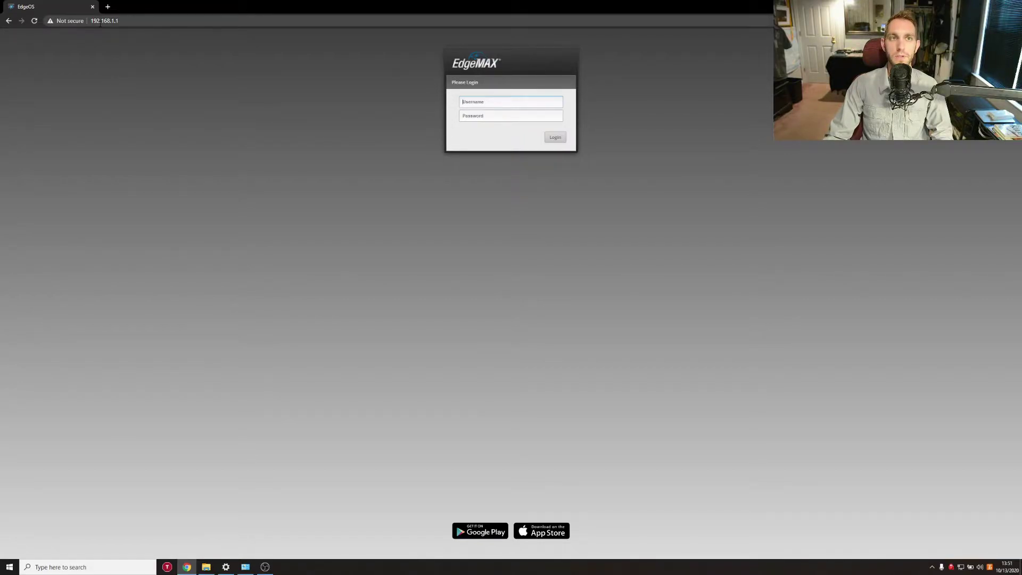
pyautogui.click(103, 20)
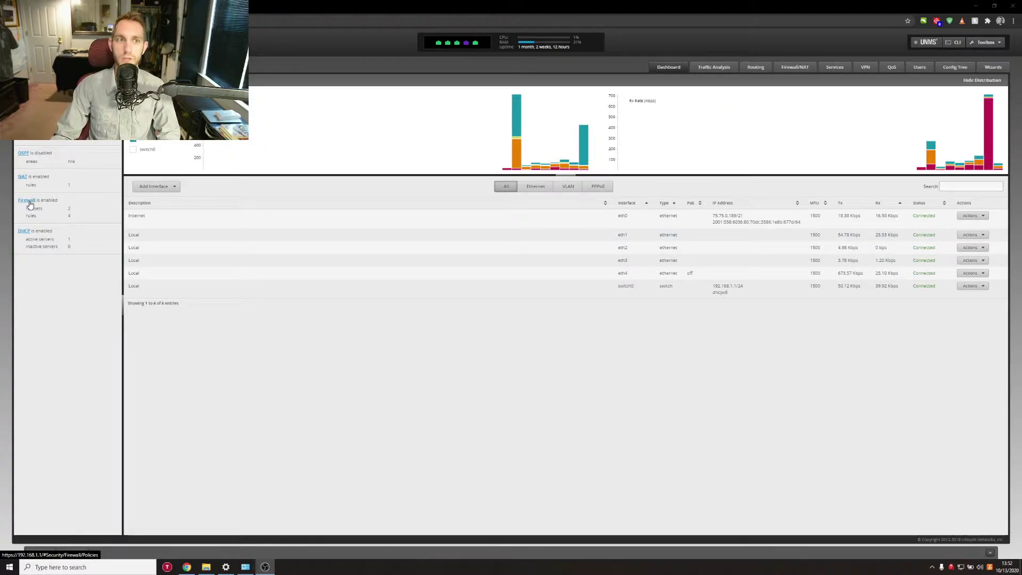
# Step: Review the third forwarding rule (port 5000, protocol Both, forward-to address) and apply the configuration
pyautogui.click(783, 69)
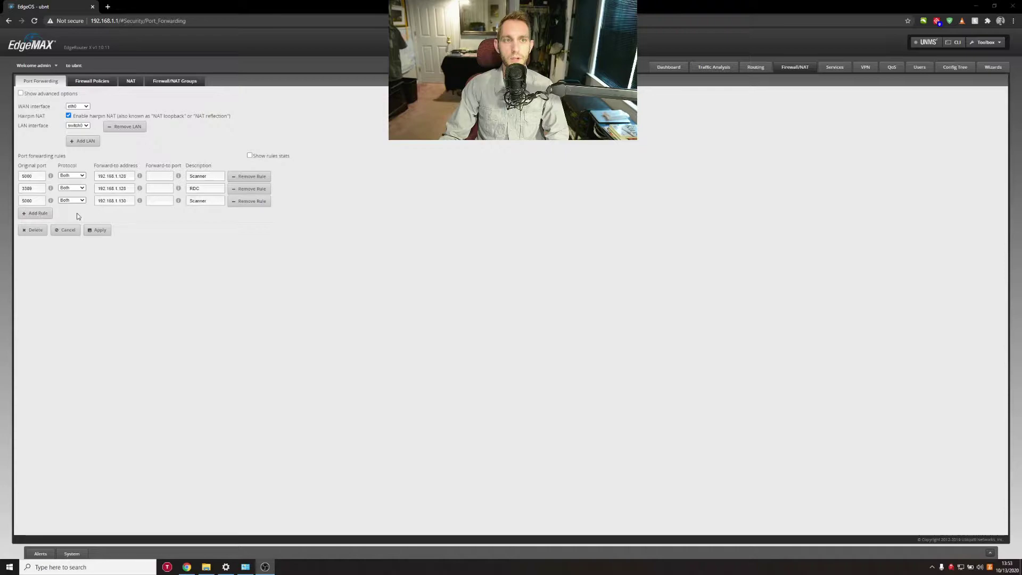
pyautogui.click(35, 201)
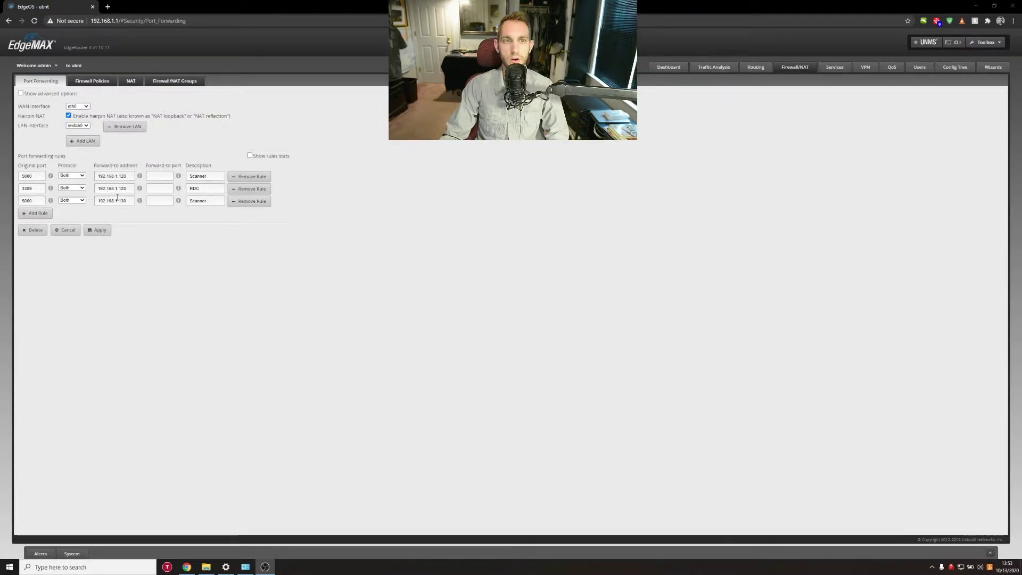
pyautogui.doubleClick(32, 200)
pyautogui.click(71, 201)
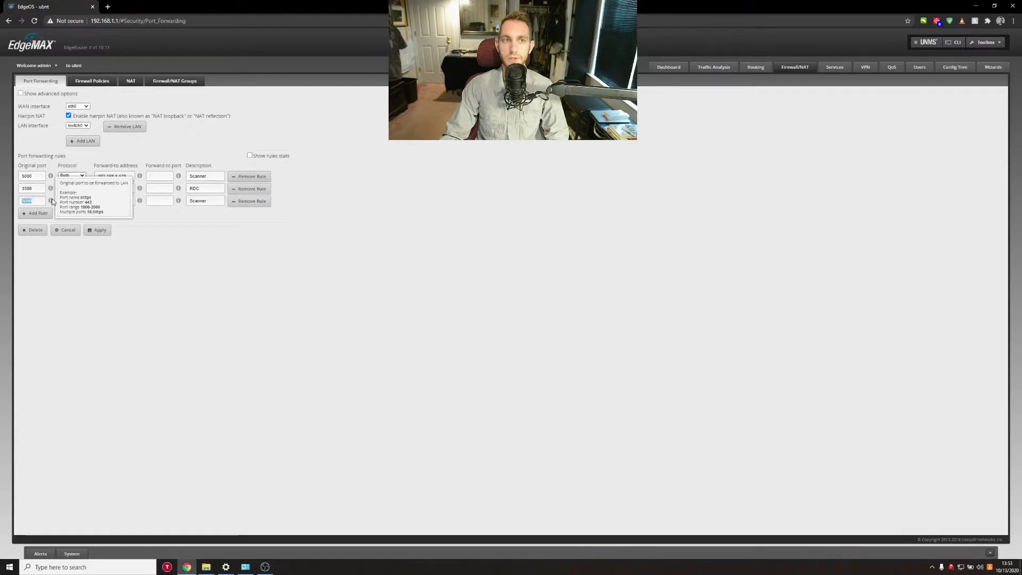
pyautogui.click(66, 202)
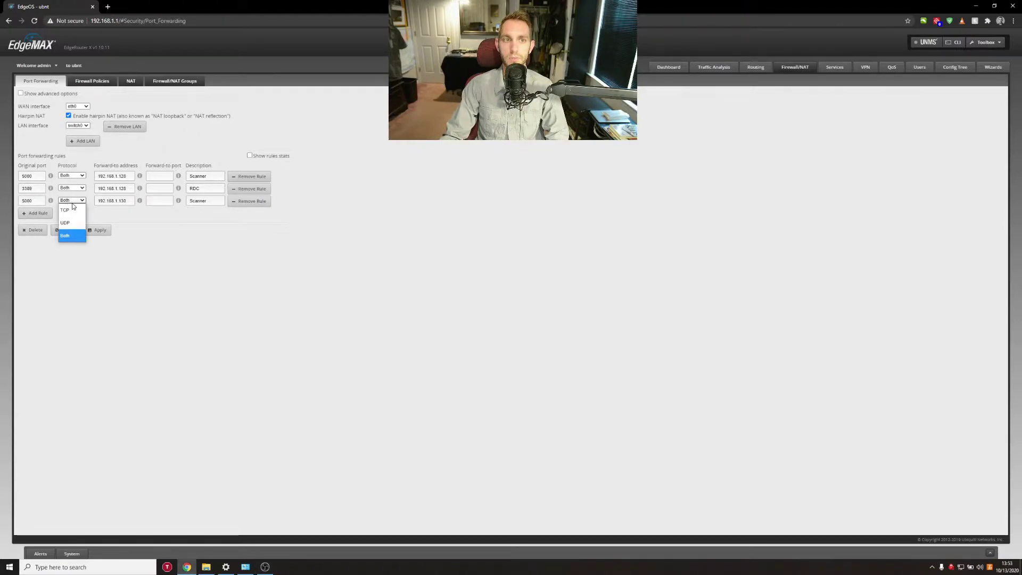
pyautogui.click(72, 201)
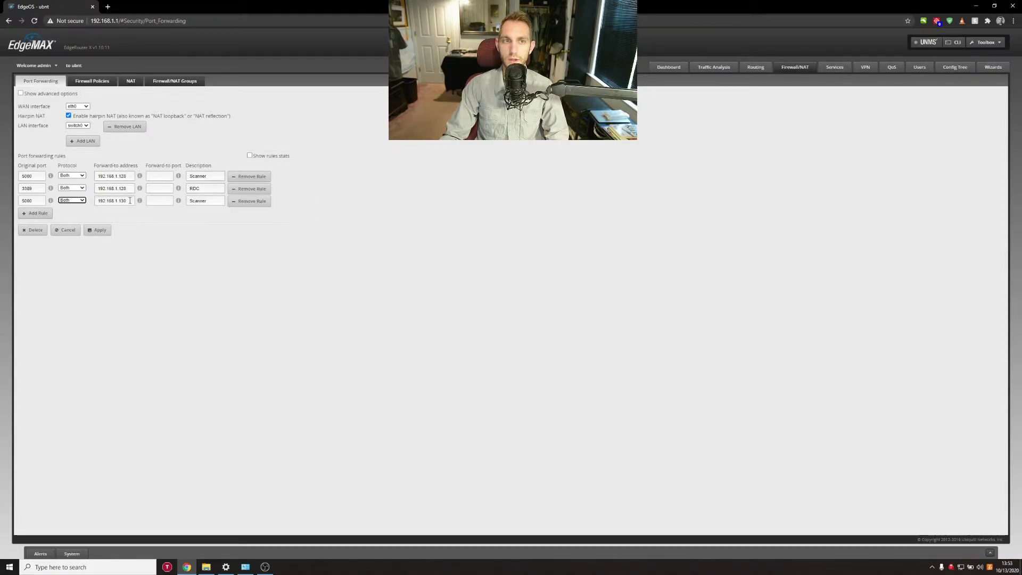
pyautogui.click(130, 200)
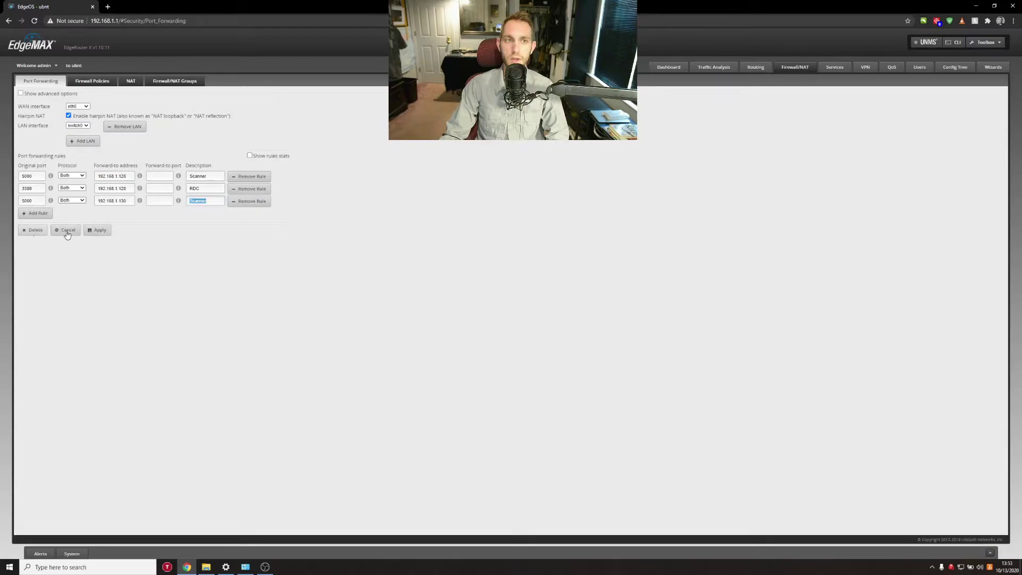
pyautogui.click(96, 232)
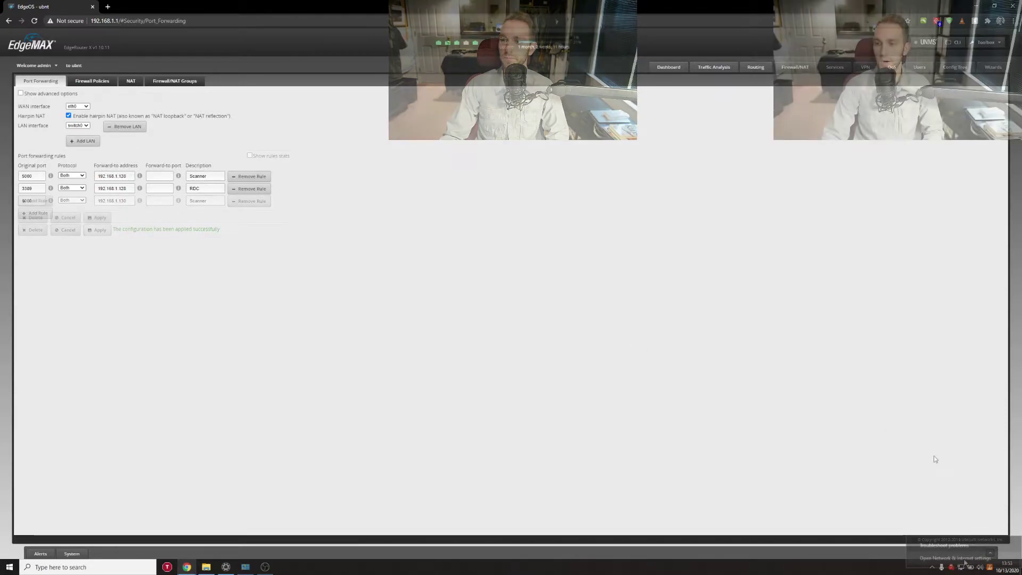
# Step: Open Network Connections from the network settings and select the Ethernet adapter
pyautogui.click(961, 566)
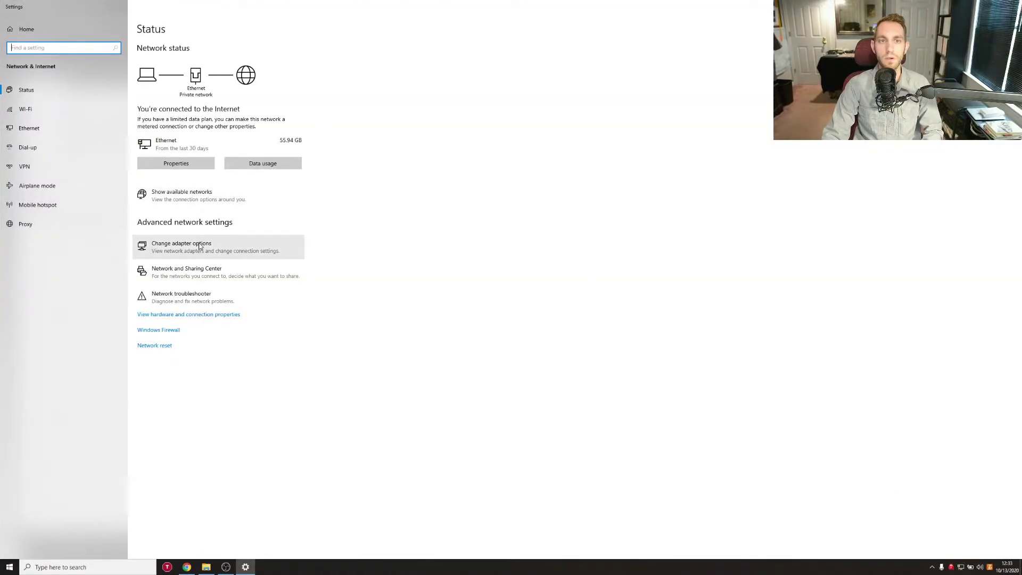
pyautogui.click(200, 243)
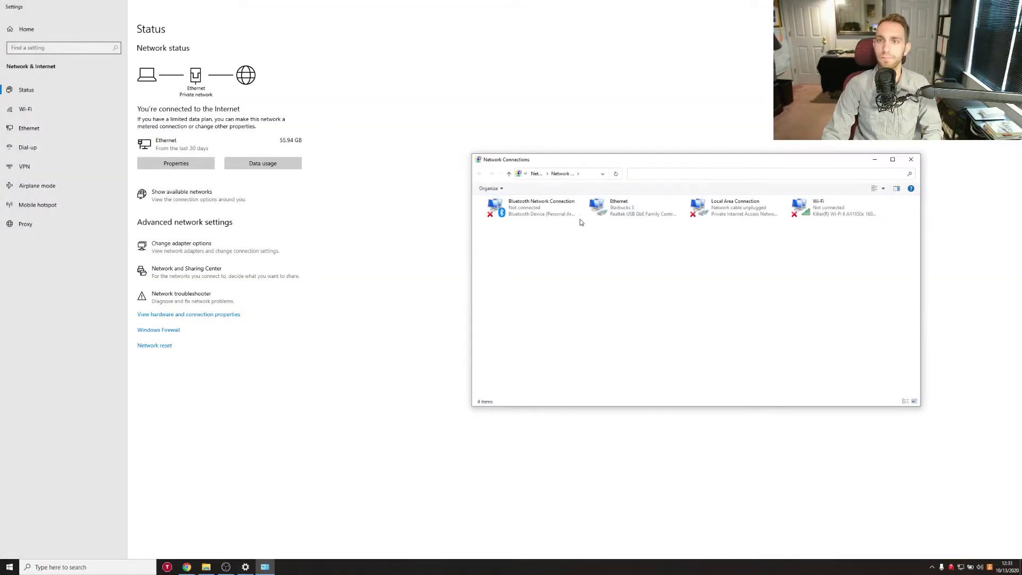
pyautogui.rightClick(607, 210)
pyautogui.click(642, 240)
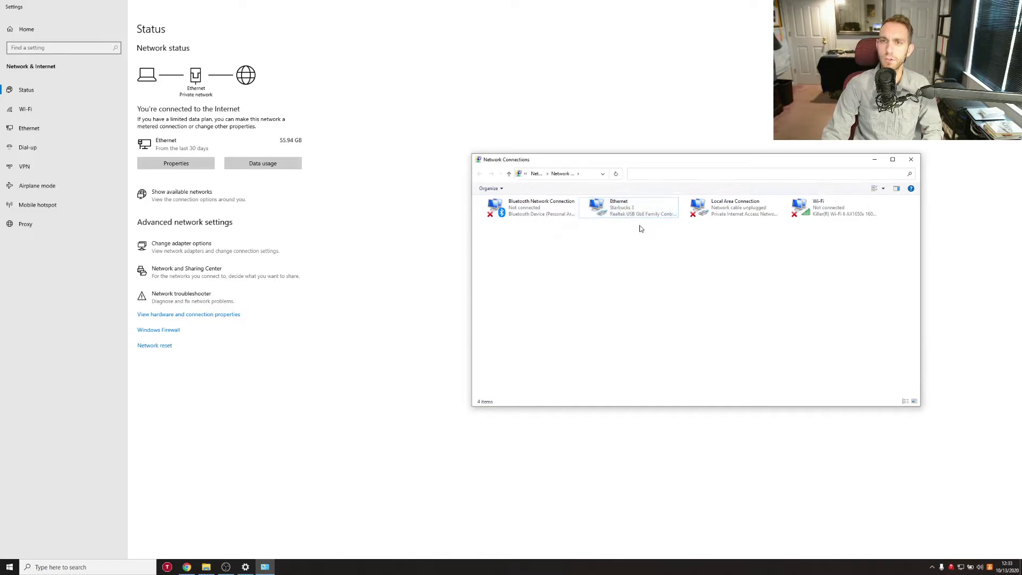
pyautogui.click(835, 215)
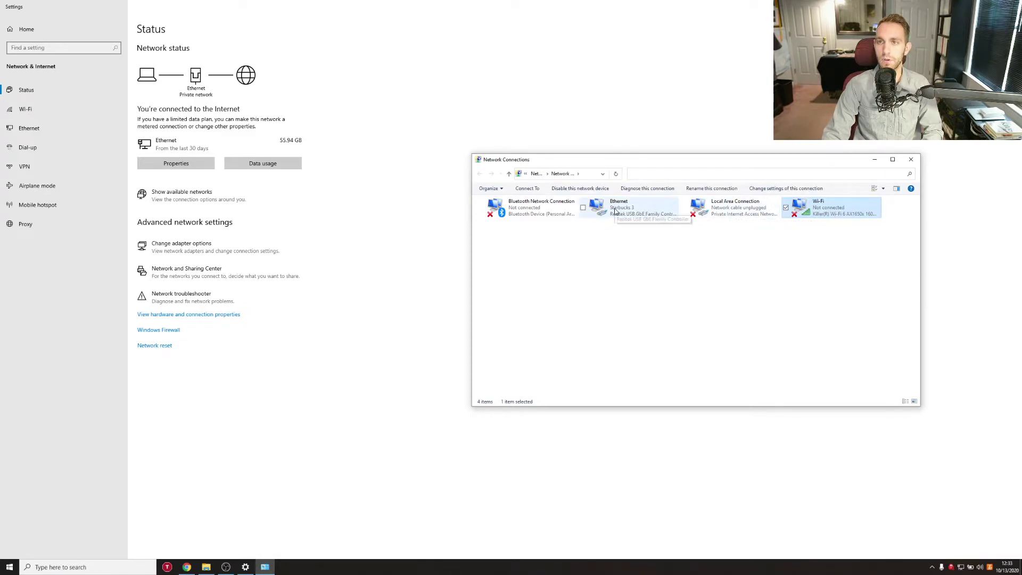
pyautogui.click(616, 211)
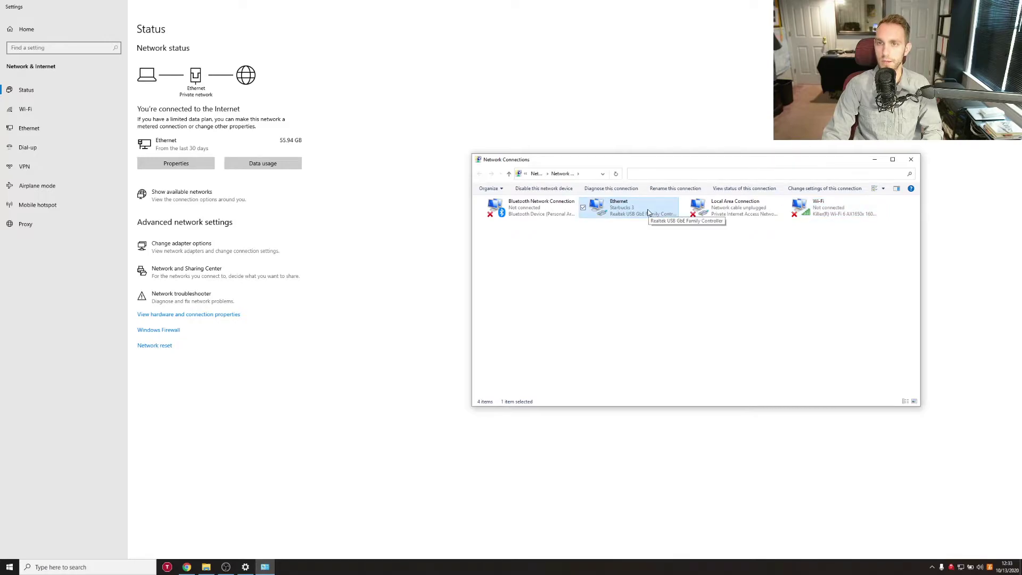
# Step: Show the Ethernet status details and locate the IPv4 address 192.168.1.130
pyautogui.rightClick(647, 212)
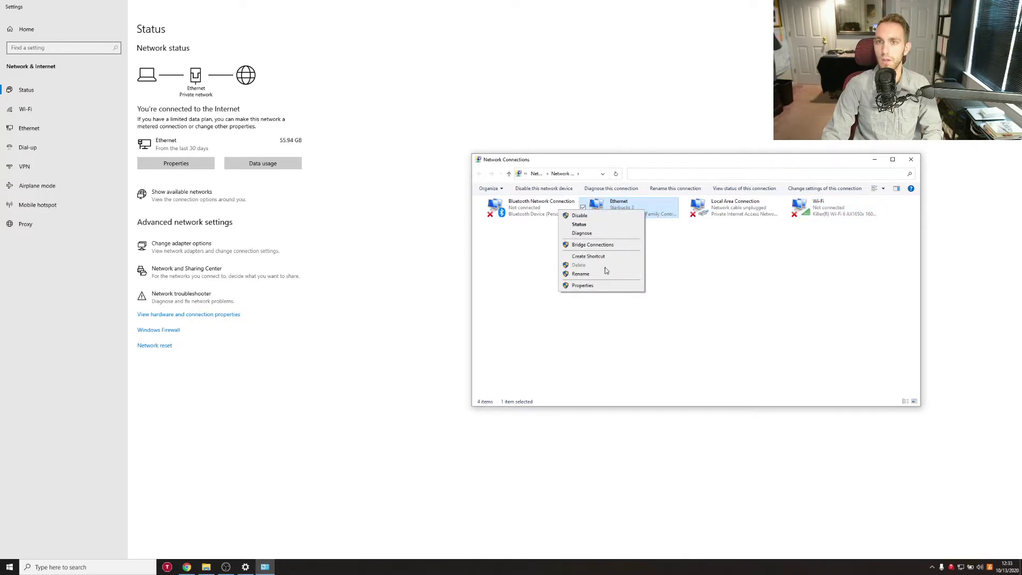
pyautogui.click(605, 225)
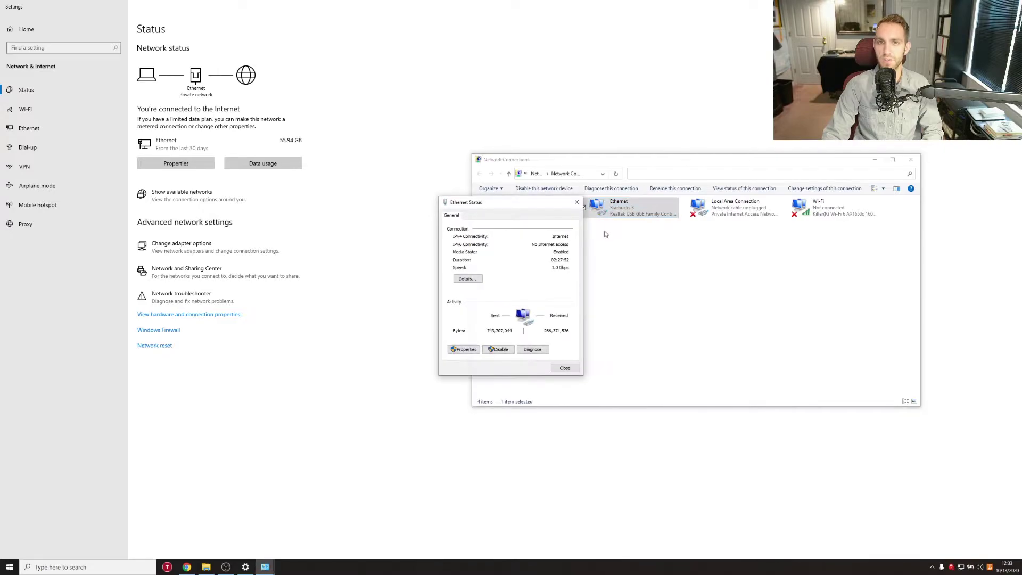
pyautogui.click(467, 278)
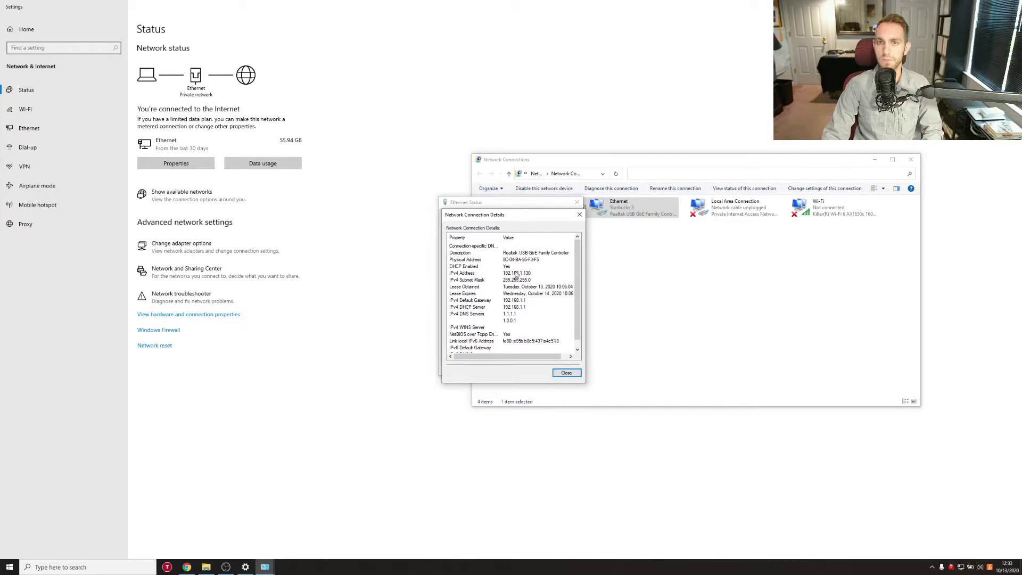
pyautogui.click(515, 274)
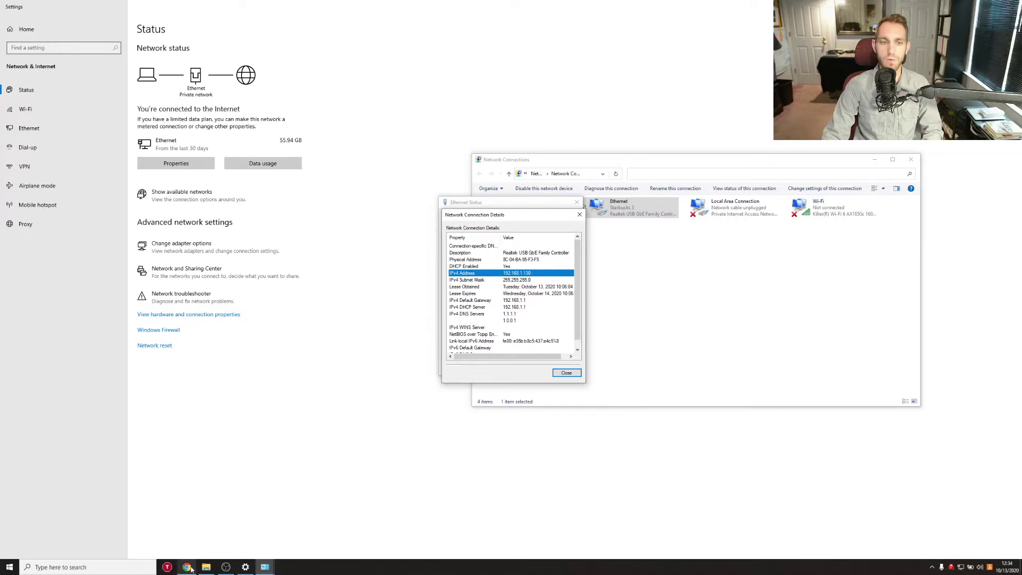
# Step: Review the first Scanner rule's forward-to address, original port and Both protocol
pyautogui.click(187, 567)
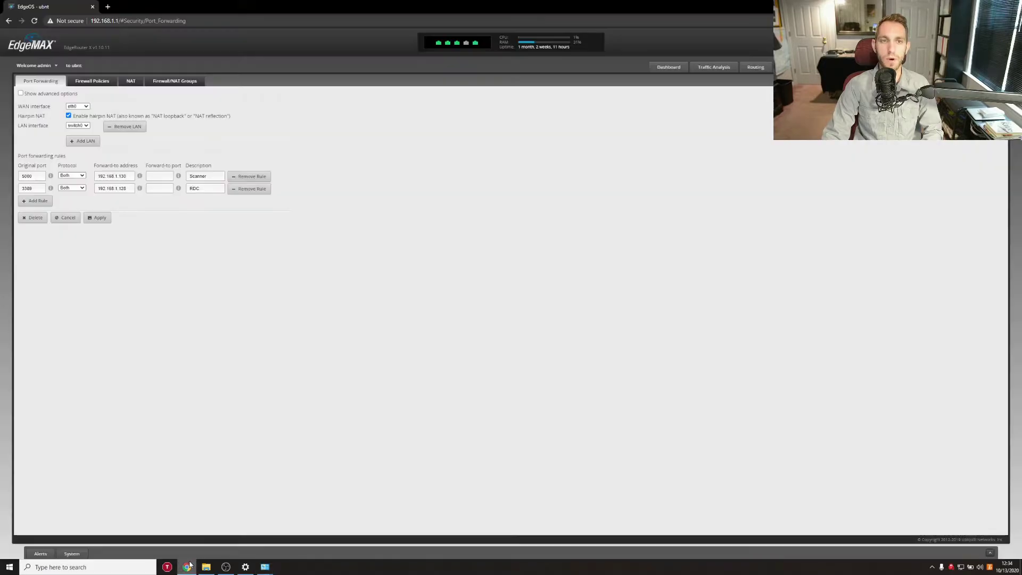
pyautogui.tripleClick(104, 176)
pyautogui.doubleClick(27, 176)
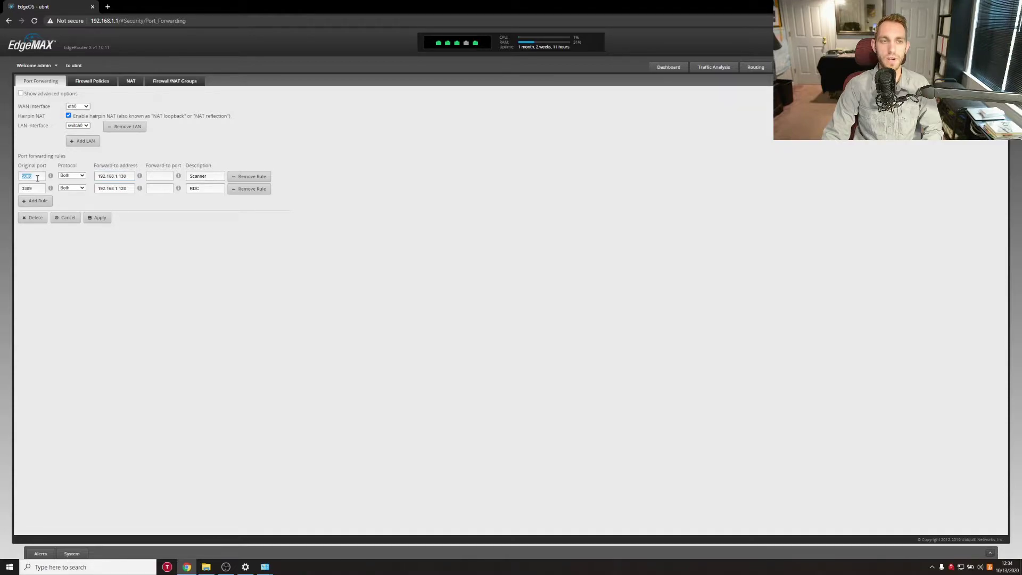
pyautogui.click(70, 176)
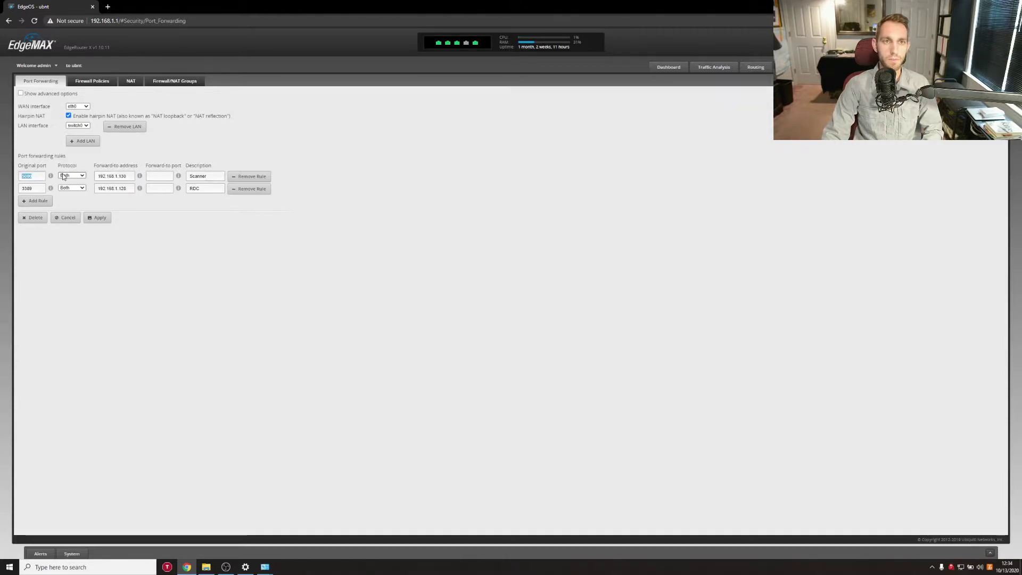
pyautogui.click(68, 176)
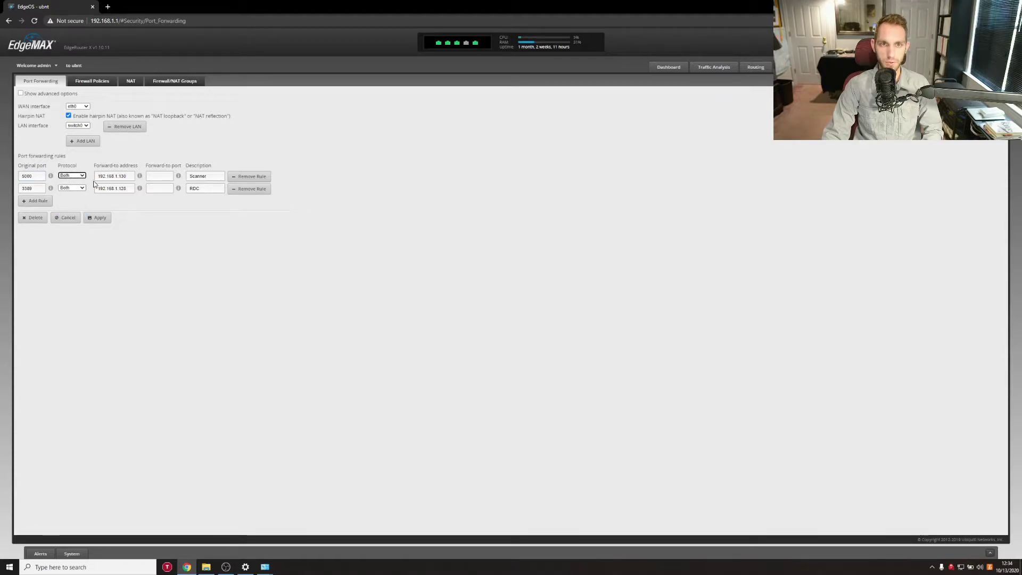
# Step: Apply the updated port forwarding rules and bring up the Wizards page
pyautogui.click(93, 221)
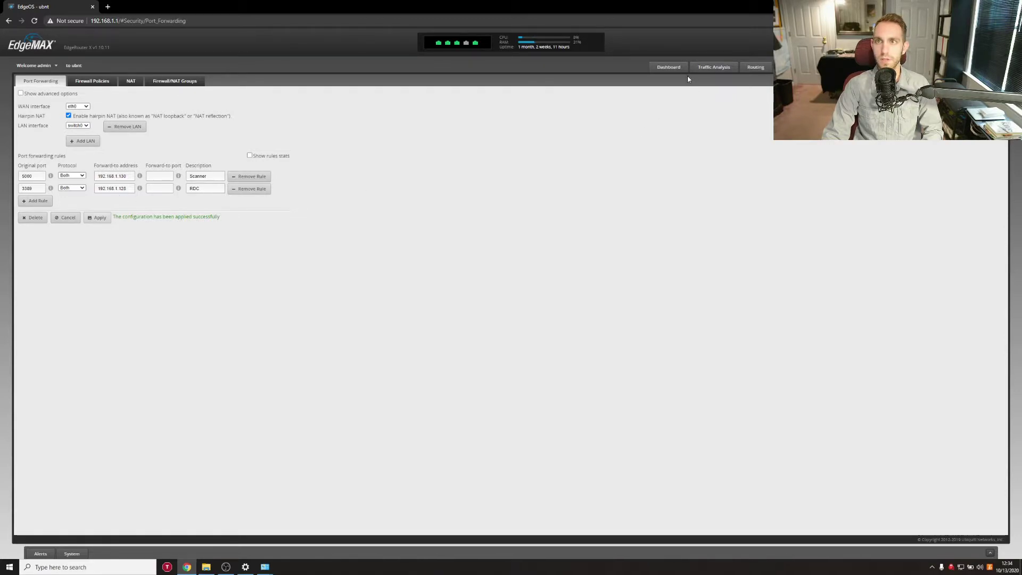
pyautogui.click(668, 66)
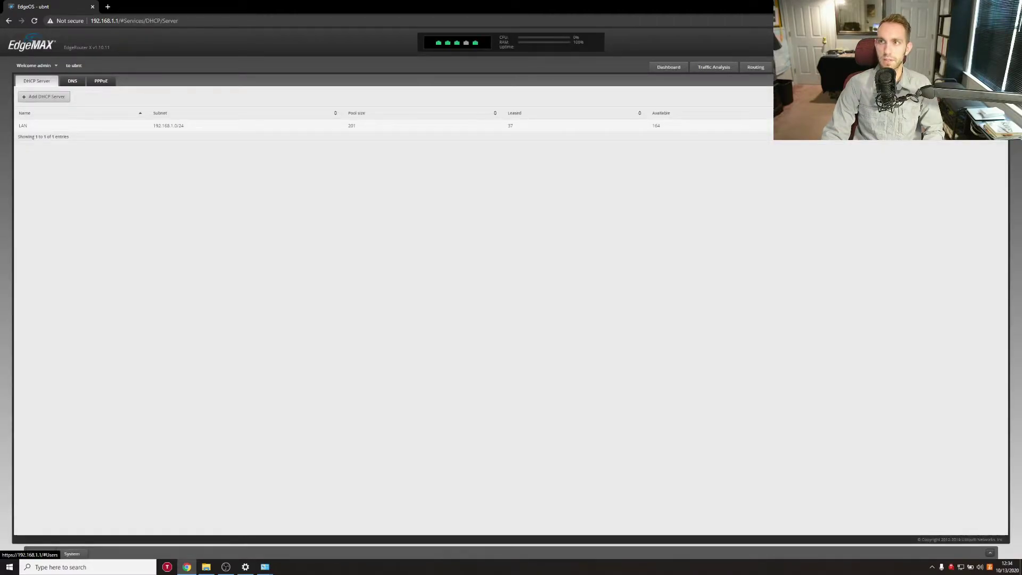
pyautogui.click(72, 553)
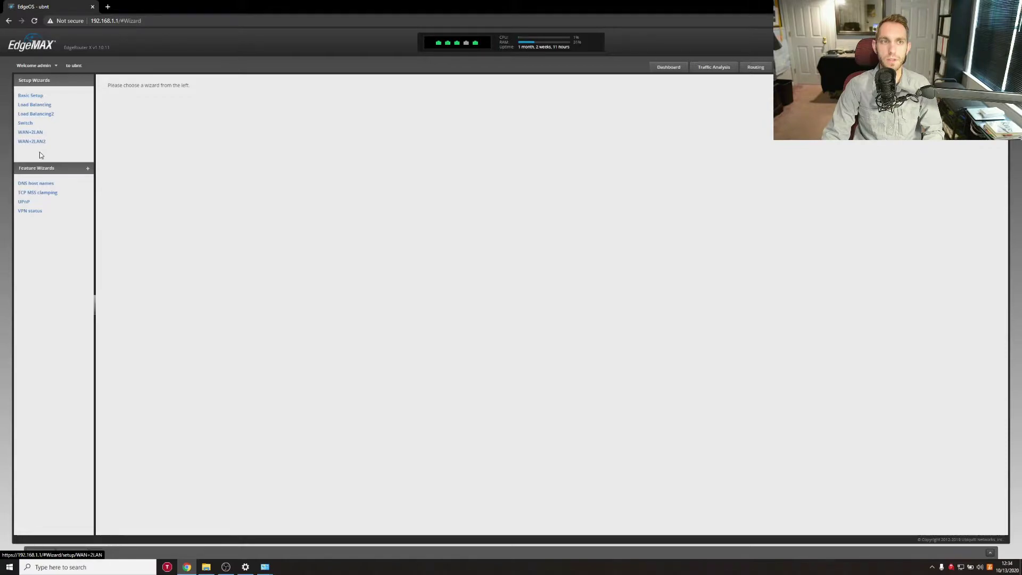
# Step: Open the DNS host names wizard and expand the Dynamic host names table
pyautogui.click(36, 182)
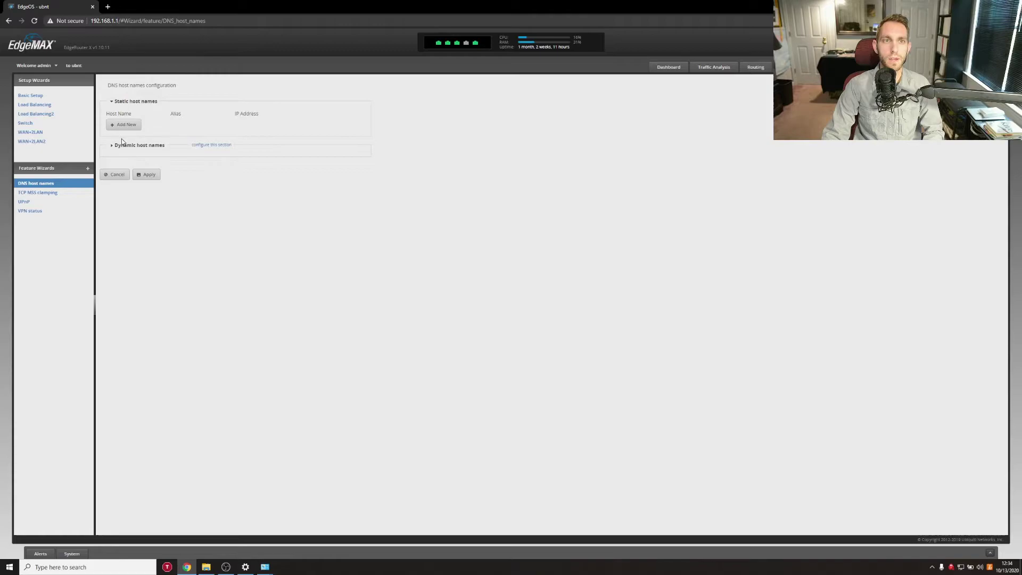
pyautogui.click(199, 146)
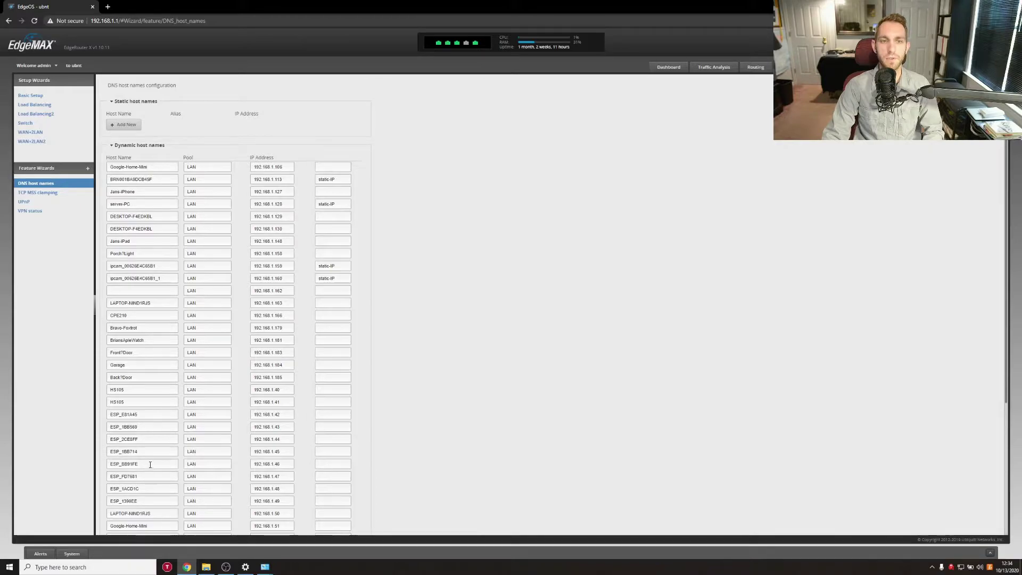
pyautogui.scroll(-3, 144, 475)
pyautogui.scroll(-3, 152, 463)
pyautogui.scroll(-2, 158, 457)
pyautogui.scroll(4, 157, 458)
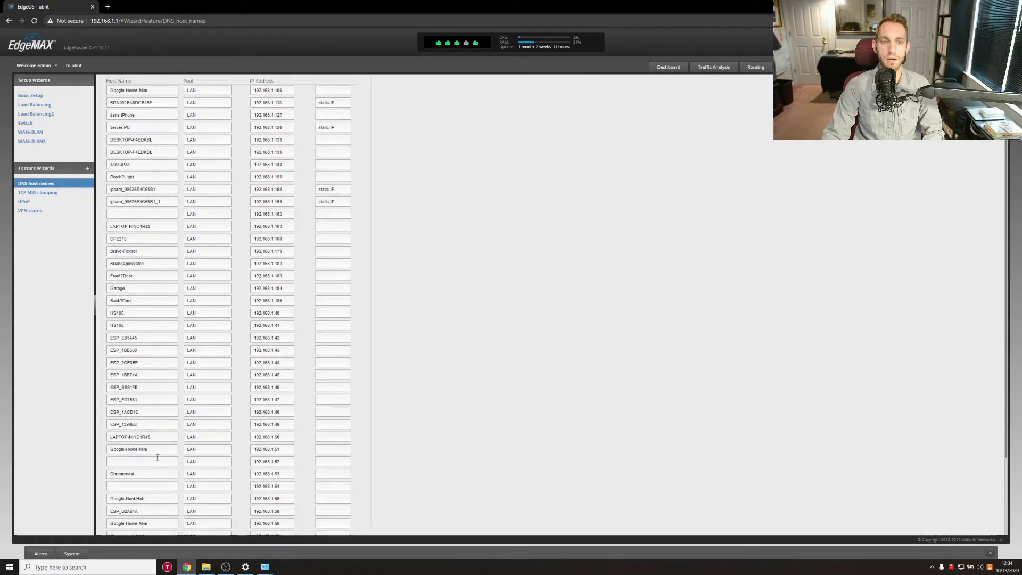
pyautogui.scroll(4, 160, 399)
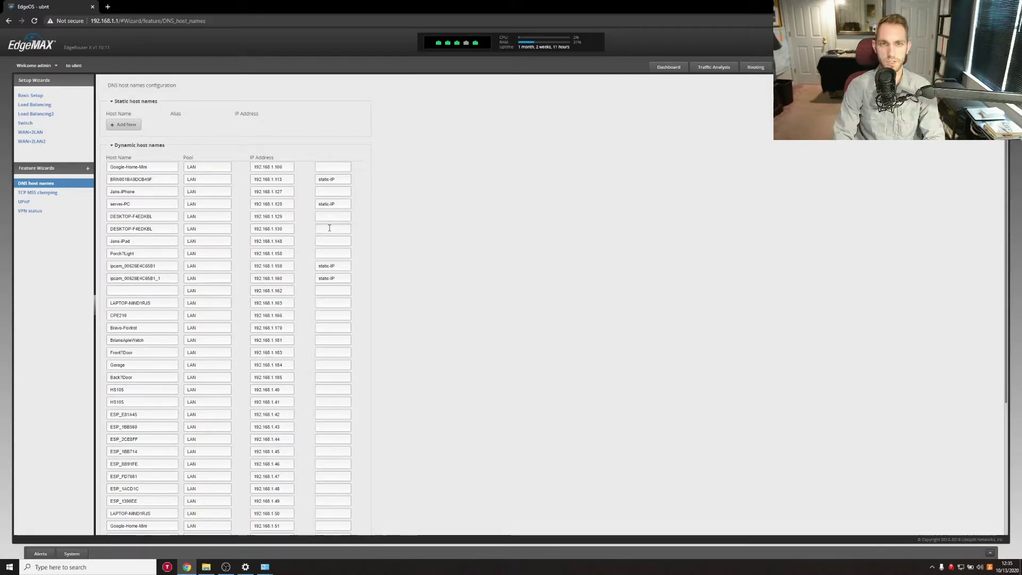
pyautogui.scroll(-3, 330, 228)
pyautogui.scroll(-3, 330, 229)
pyautogui.scroll(3, 334, 232)
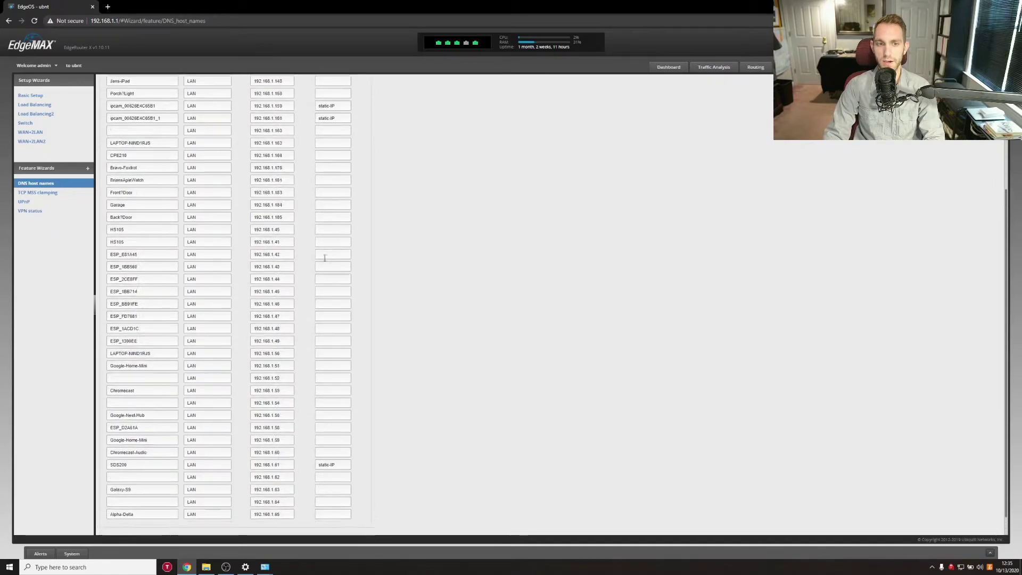
pyautogui.scroll(3, 334, 232)
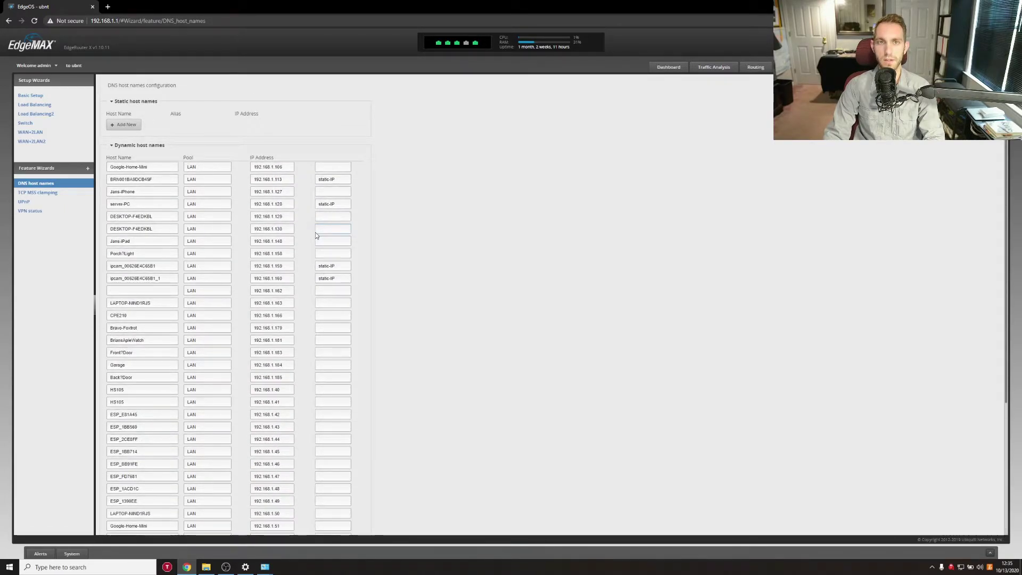
pyautogui.rightClick(319, 231)
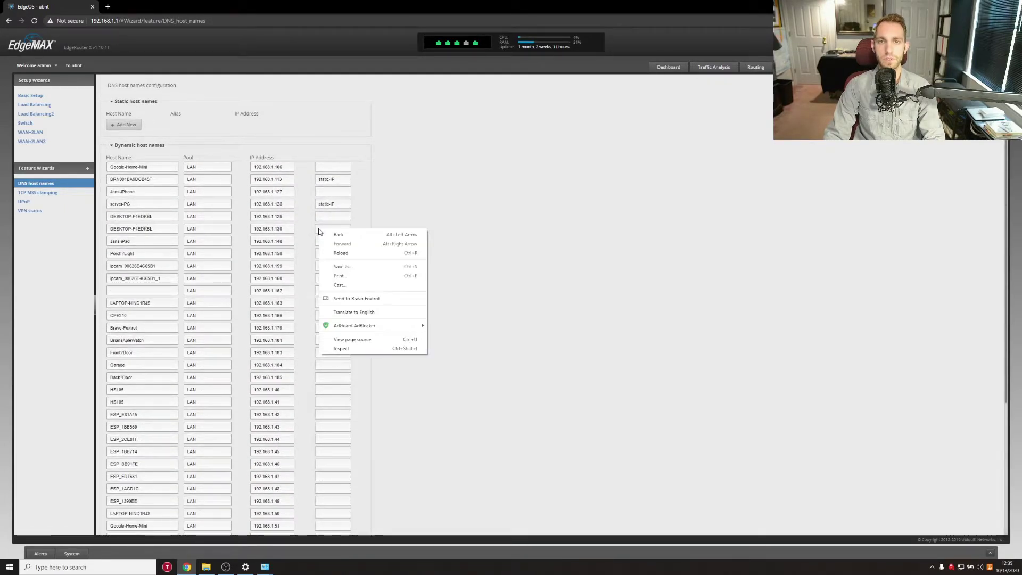
pyautogui.click(319, 232)
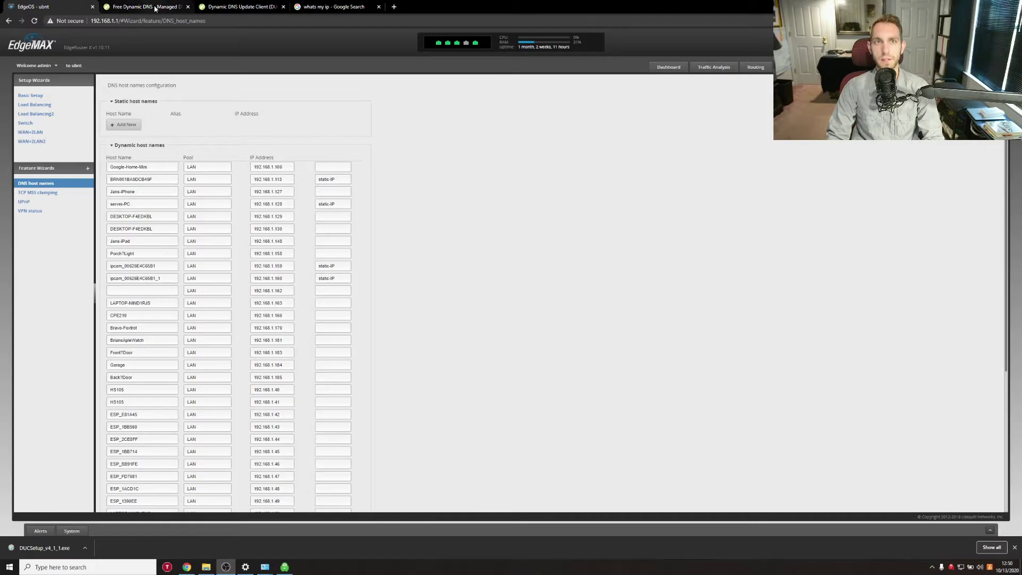
# Step: Start the free sds200test1234 hostname sign-up on no-ip, then view the Windows DUC download page
pyautogui.click(154, 9)
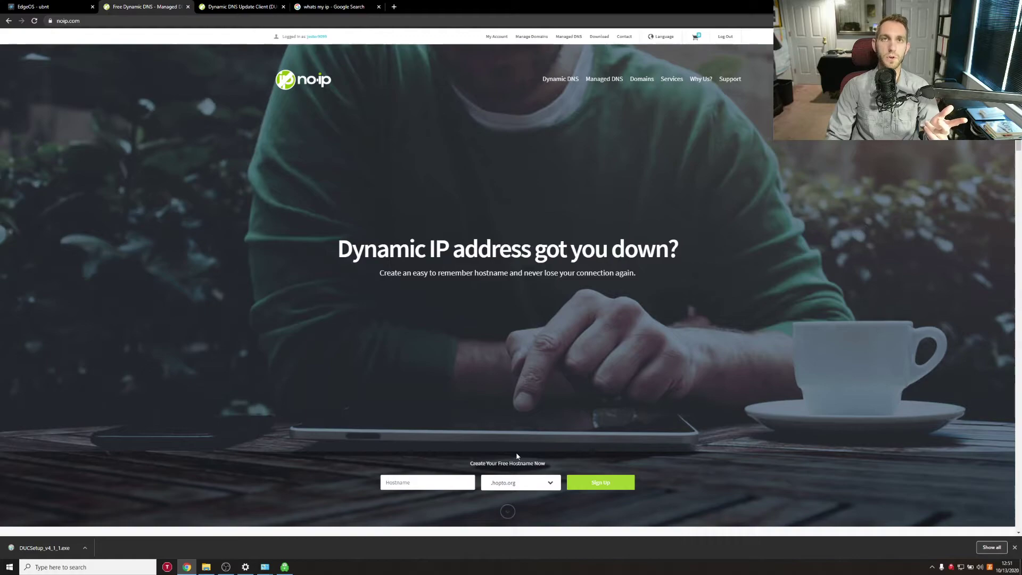
pyautogui.click(454, 481)
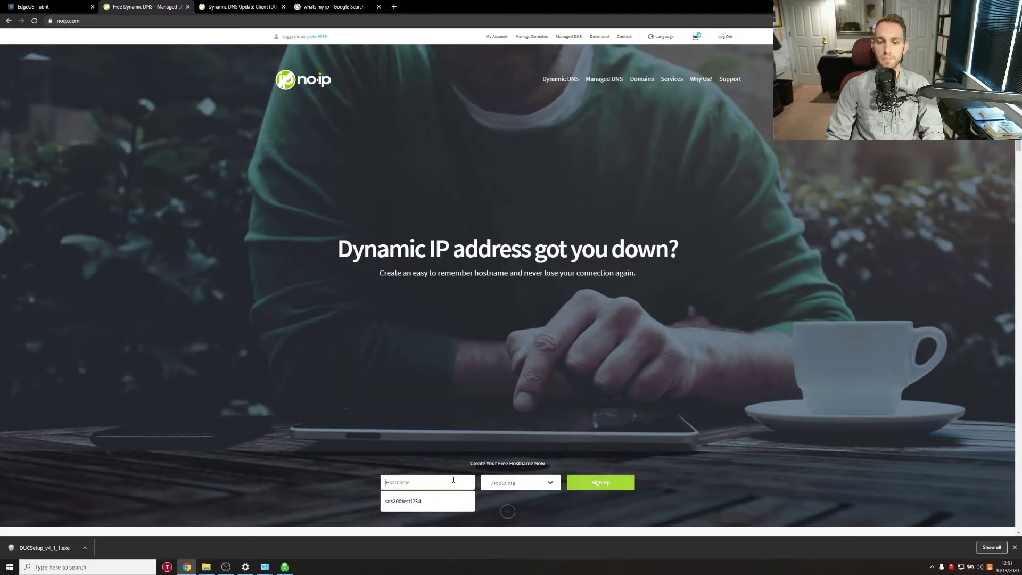
pyautogui.click(454, 500)
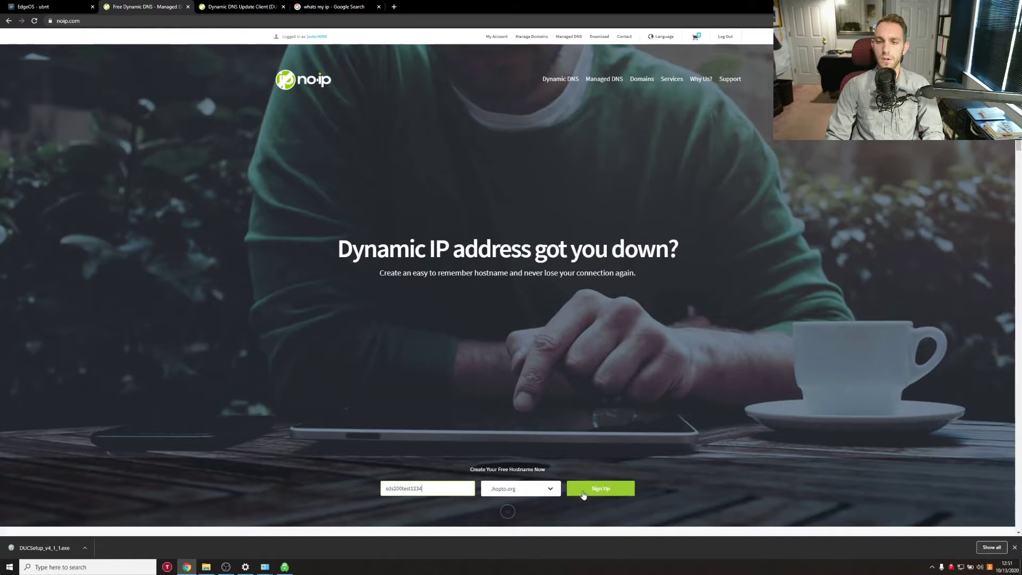
pyautogui.click(601, 484)
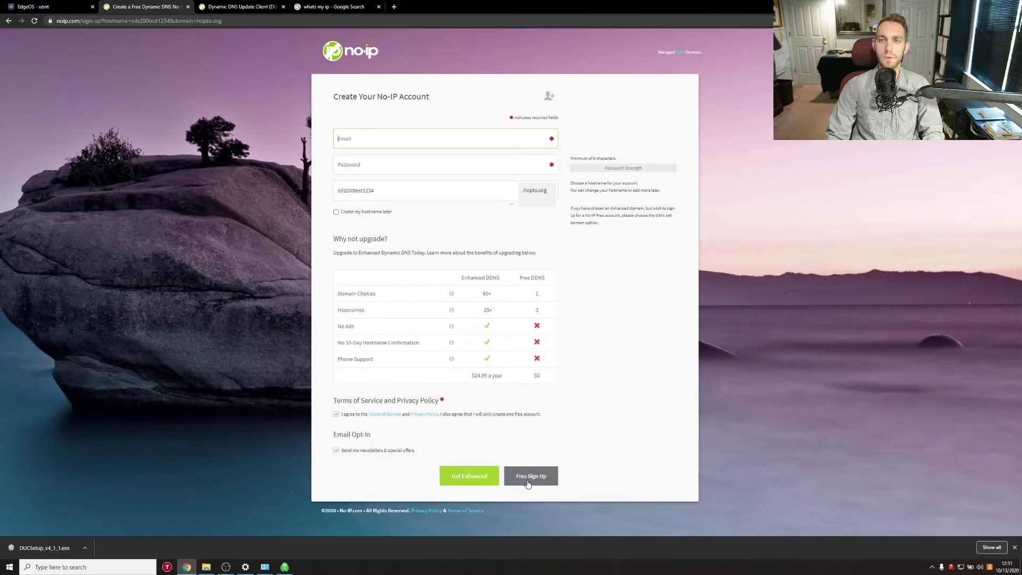
pyautogui.click(241, 7)
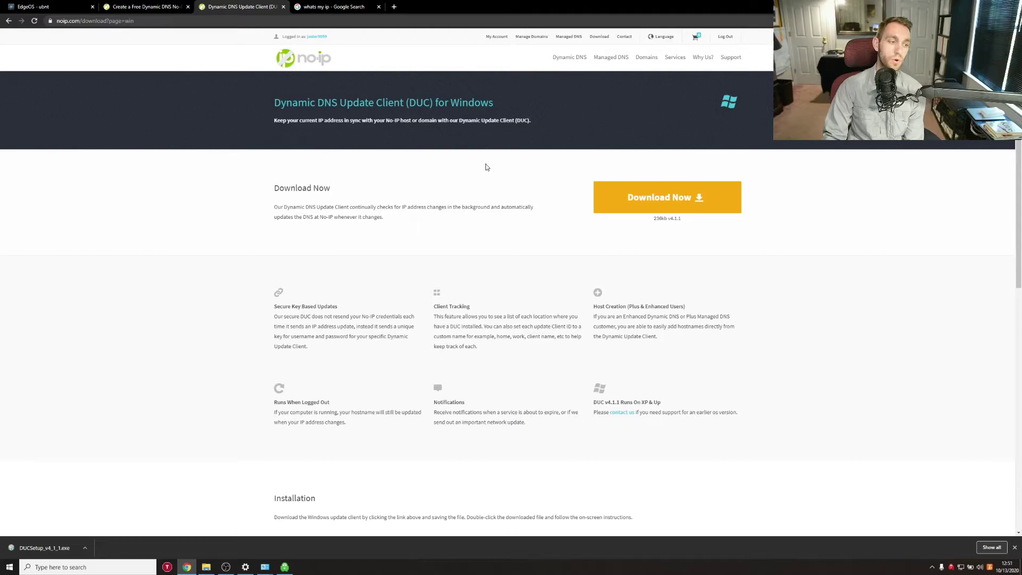
# Step: Run DUCSetup, accept the license and install to the default folder
pyautogui.click(44, 548)
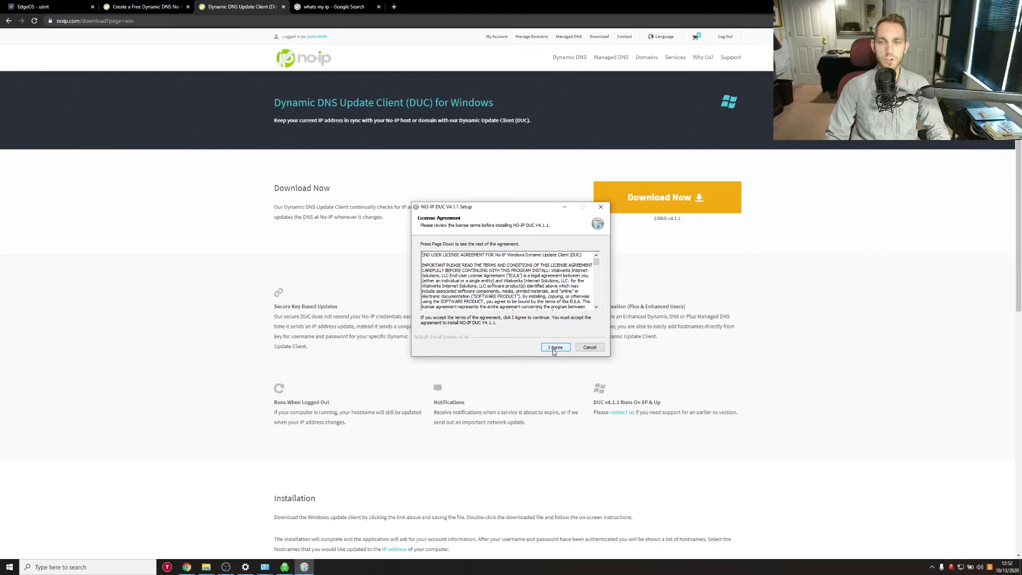
pyautogui.click(555, 348)
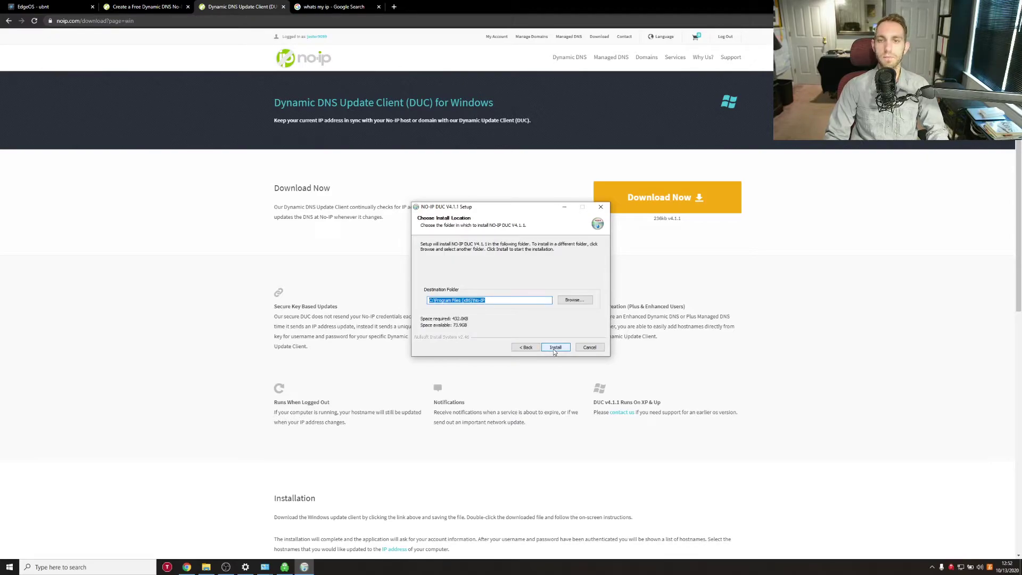
pyautogui.click(555, 347)
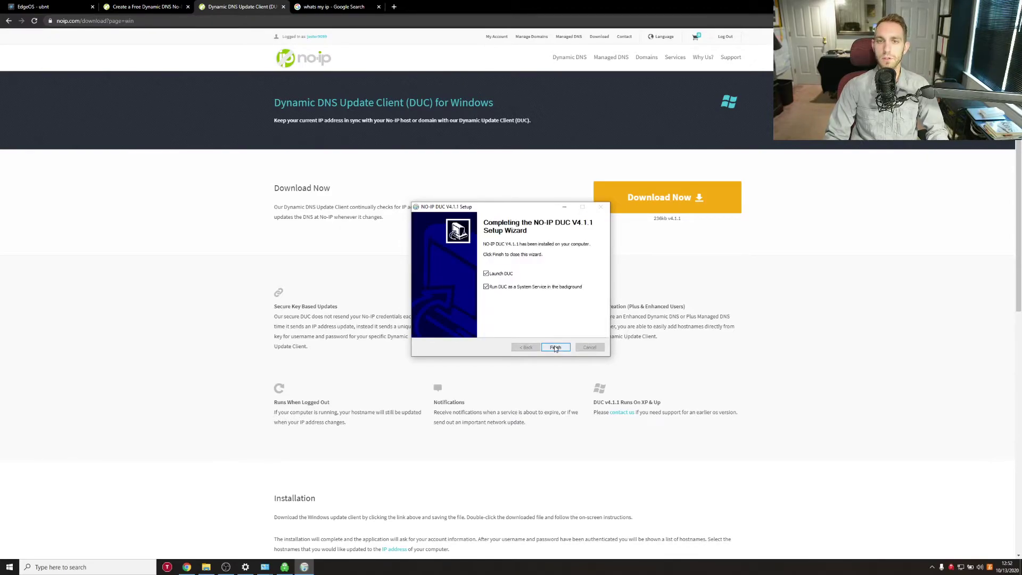
# Step: Finish setup, close the DUC sign-in window, and open the no-ip account dashboard
pyautogui.click(555, 348)
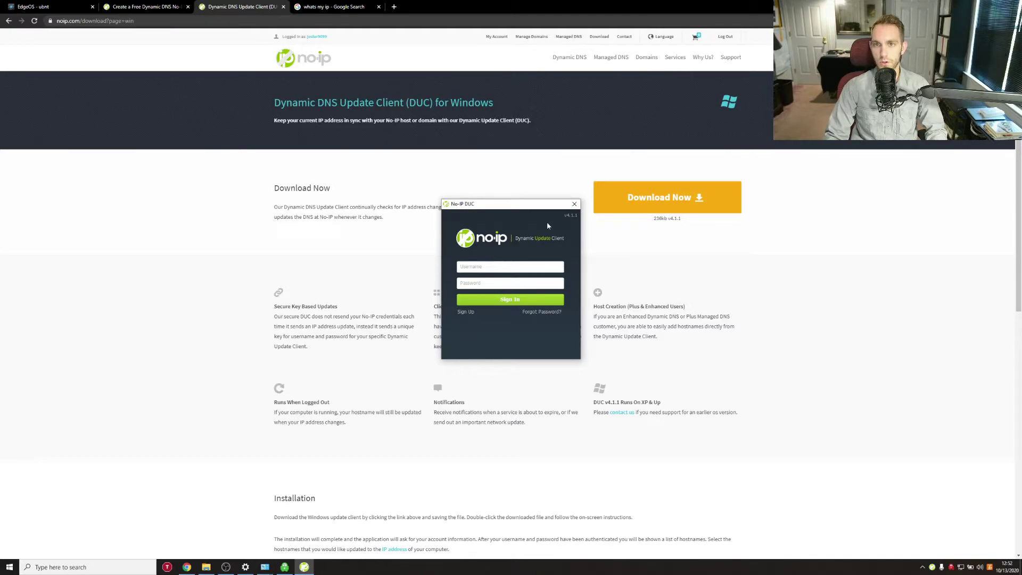
pyautogui.click(573, 206)
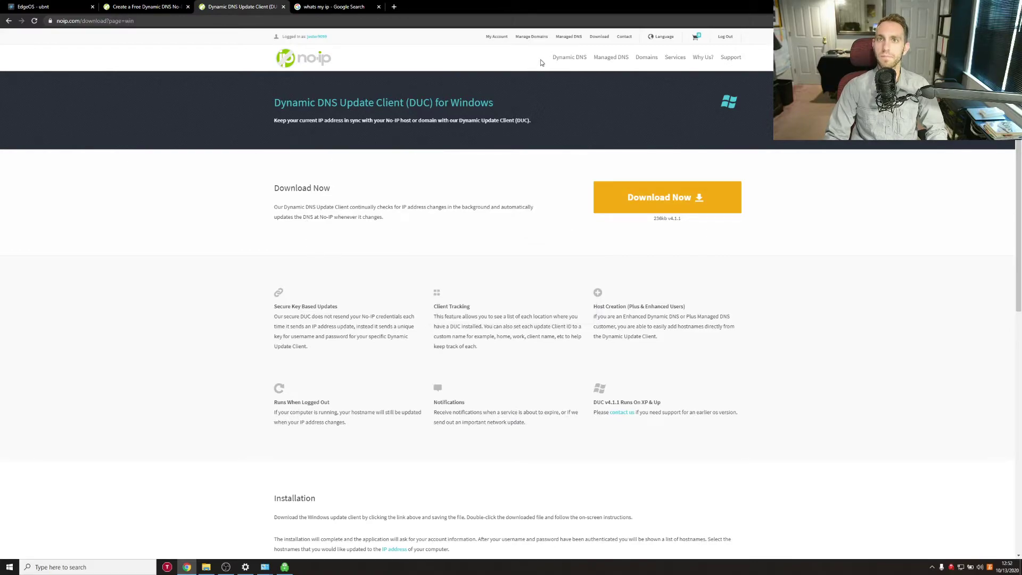
pyautogui.click(497, 37)
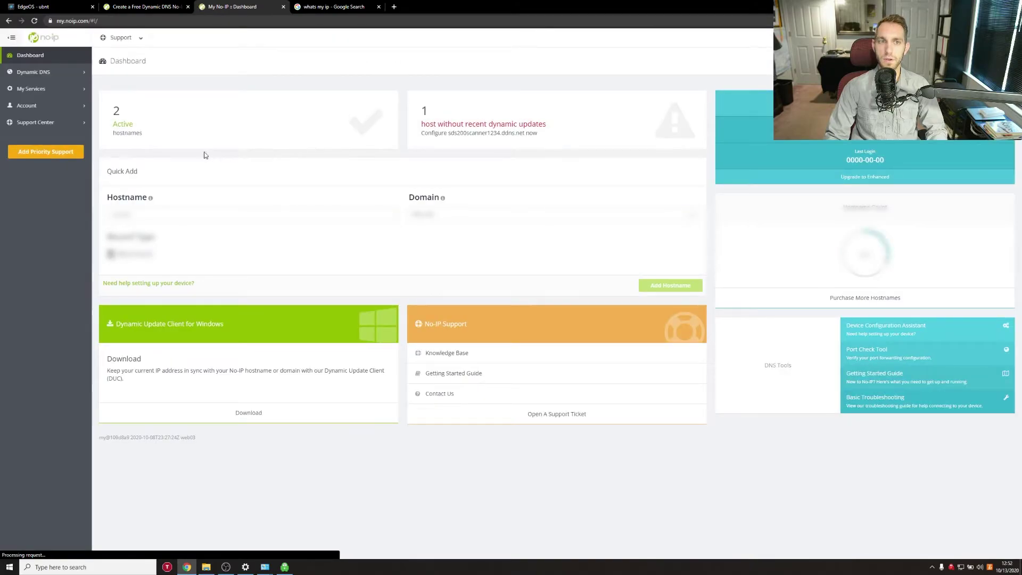
# Step: Delete the hostname sds200scanner1234.ddns.net from the Active hostnames list
pyautogui.click(133, 129)
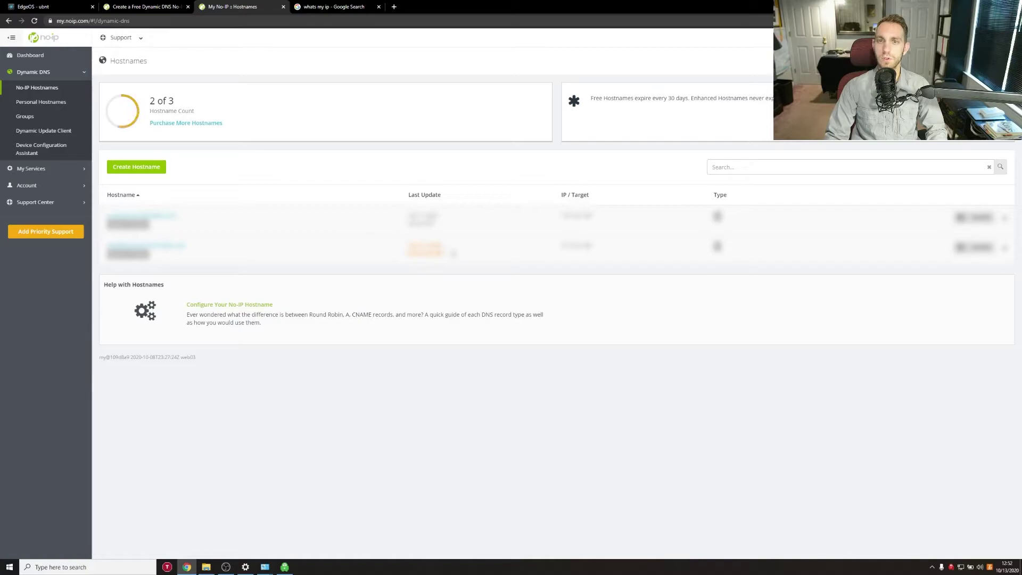
pyautogui.click(976, 248)
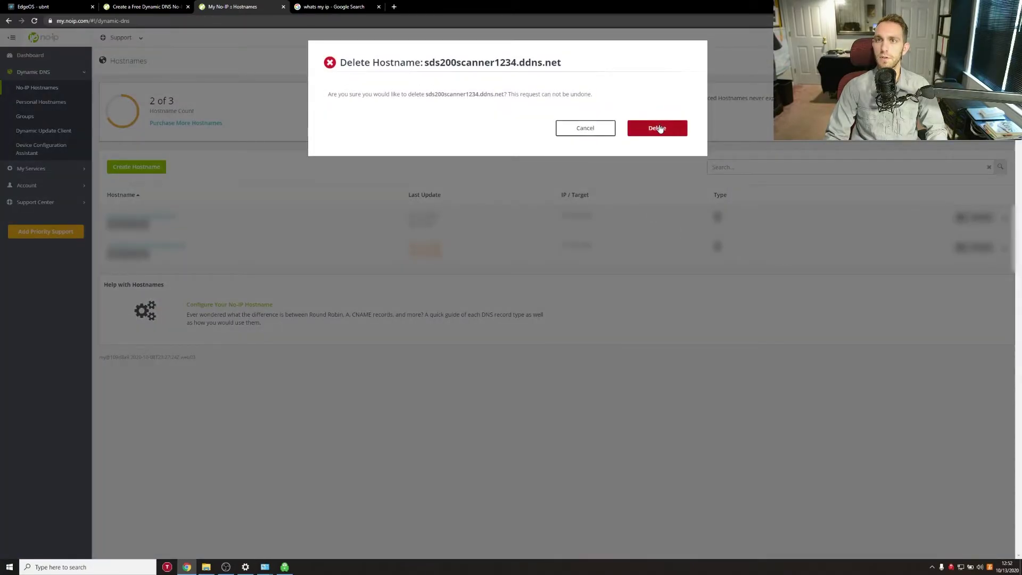
pyautogui.click(656, 128)
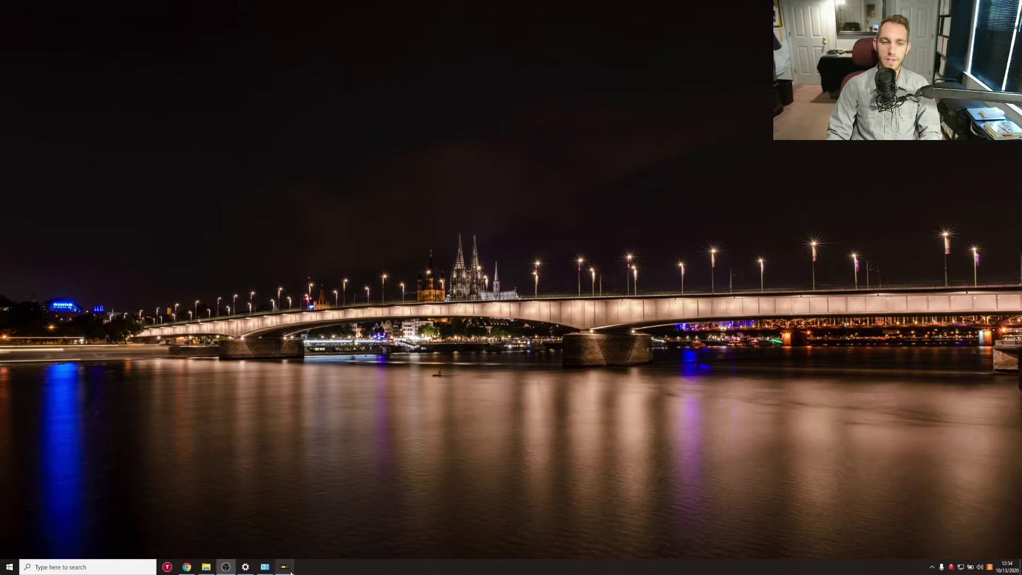
# Step: Bring up ProScan, browse the Remote Scanner Over IP list, then return to Web Server settings
pyautogui.click(285, 567)
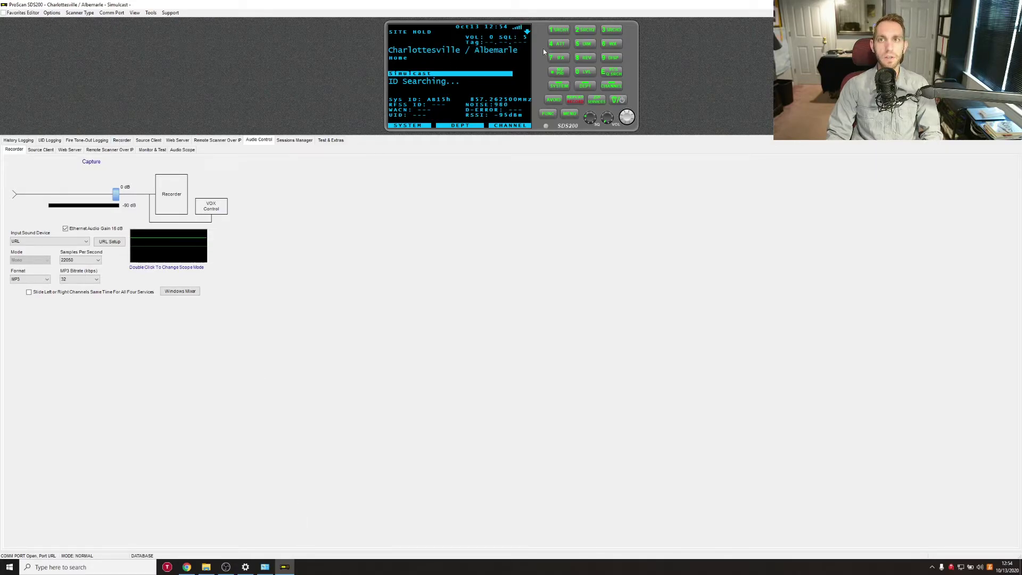
pyautogui.click(177, 140)
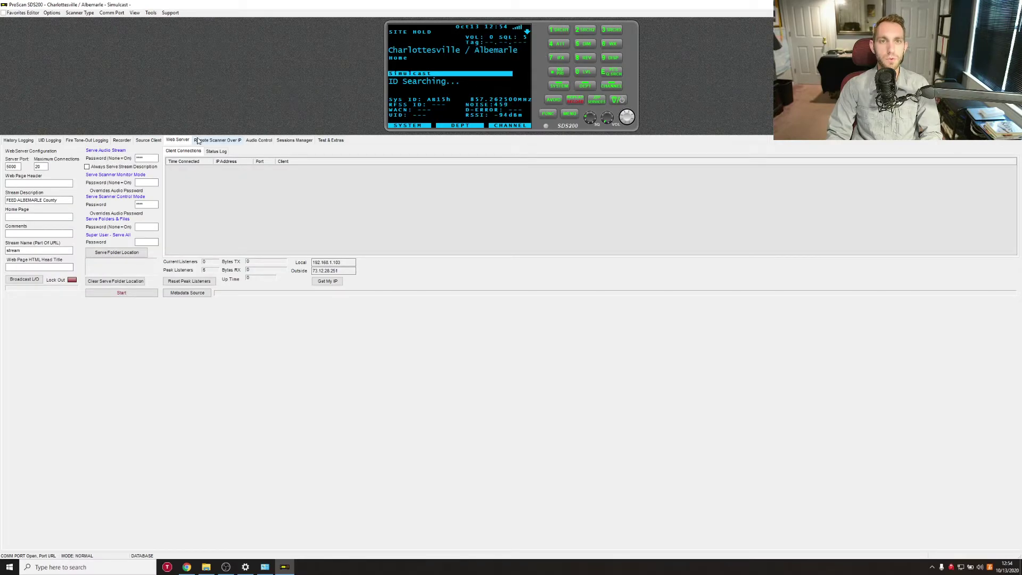
pyautogui.click(216, 140)
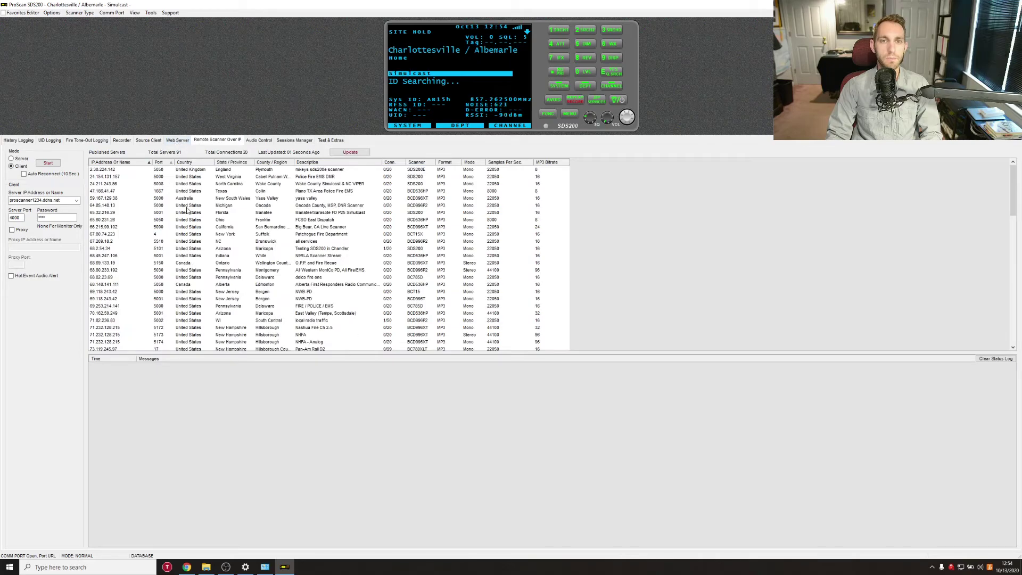
pyautogui.scroll(-10, 188, 231)
pyautogui.scroll(-10, 187, 240)
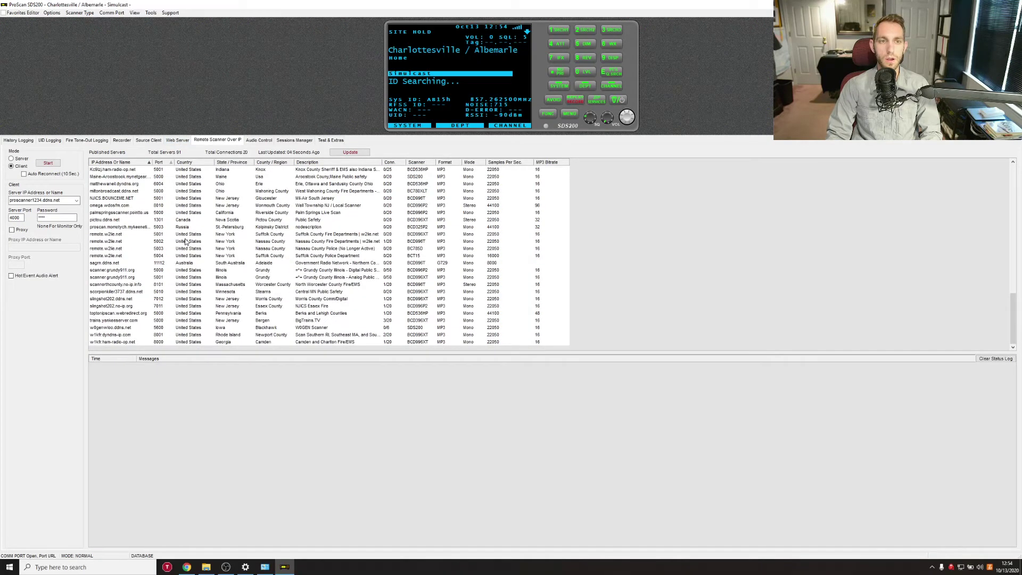
pyautogui.scroll(-5, 188, 240)
pyautogui.click(177, 140)
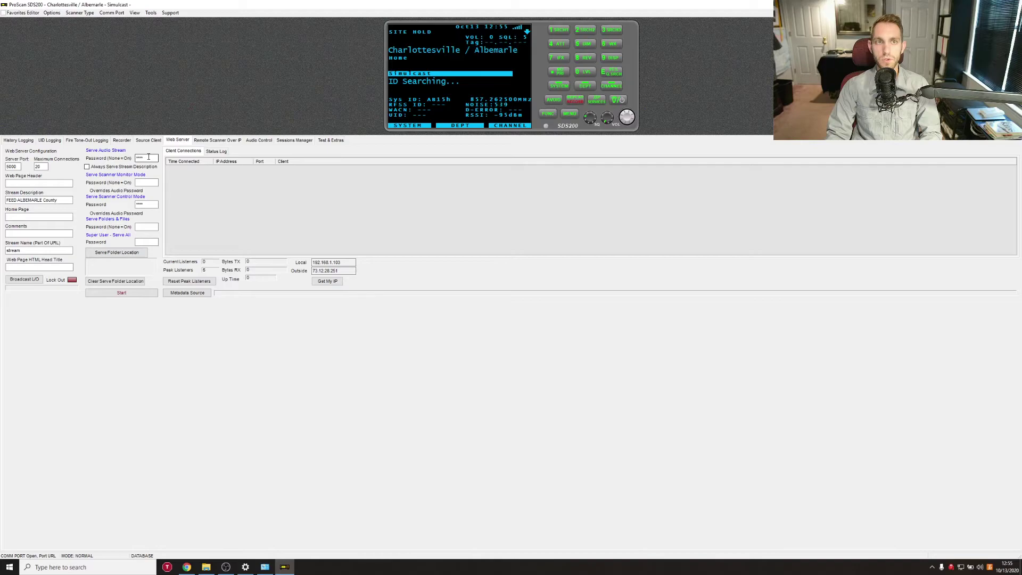
# Step: Check the scanner monitor mode password fields on the Web Server tab
pyautogui.click(144, 182)
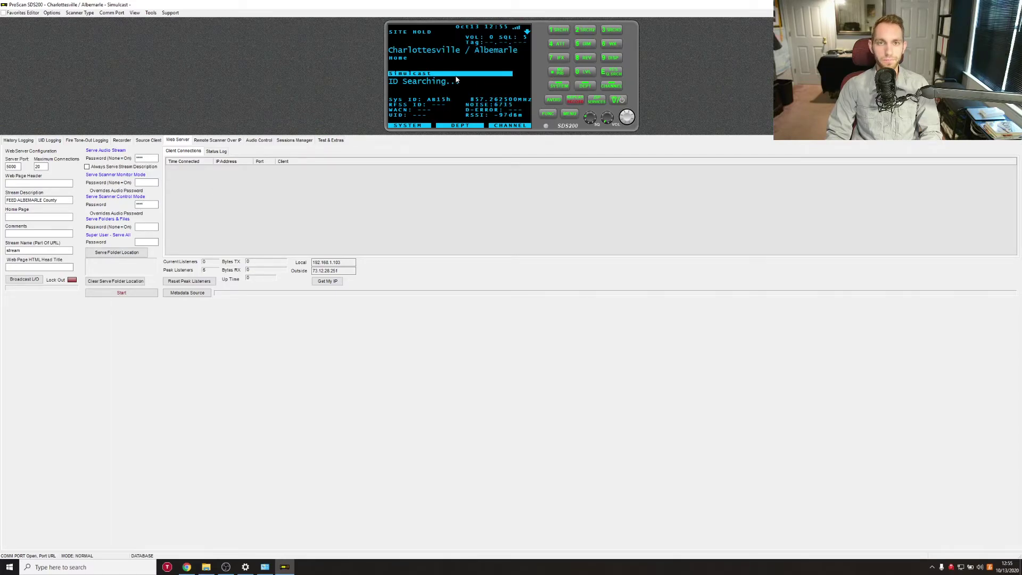
pyautogui.click(54, 185)
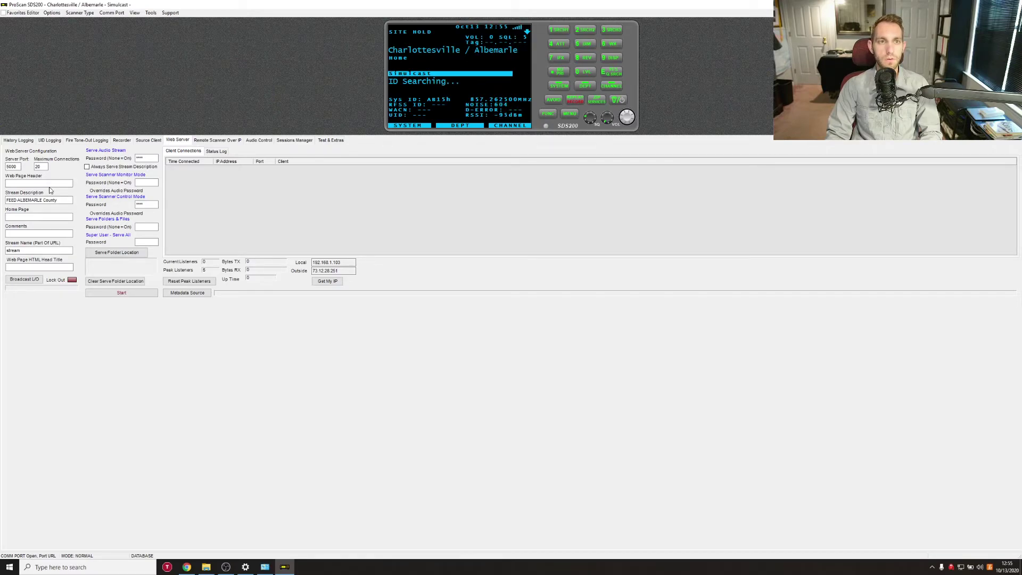
pyautogui.click(140, 158)
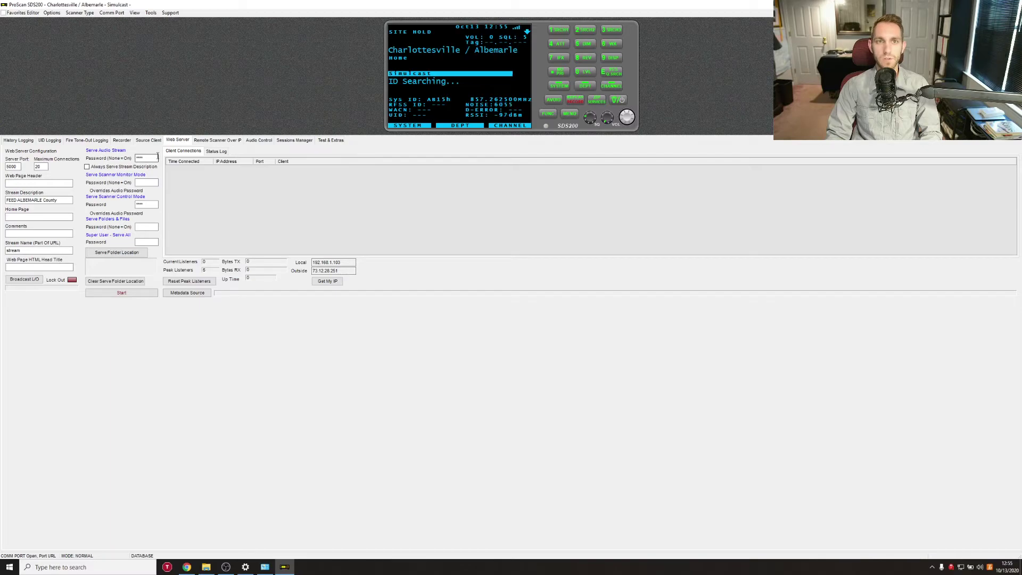
# Step: Confirm the Audio Control web server capture settings, then start the web server
pyautogui.click(257, 139)
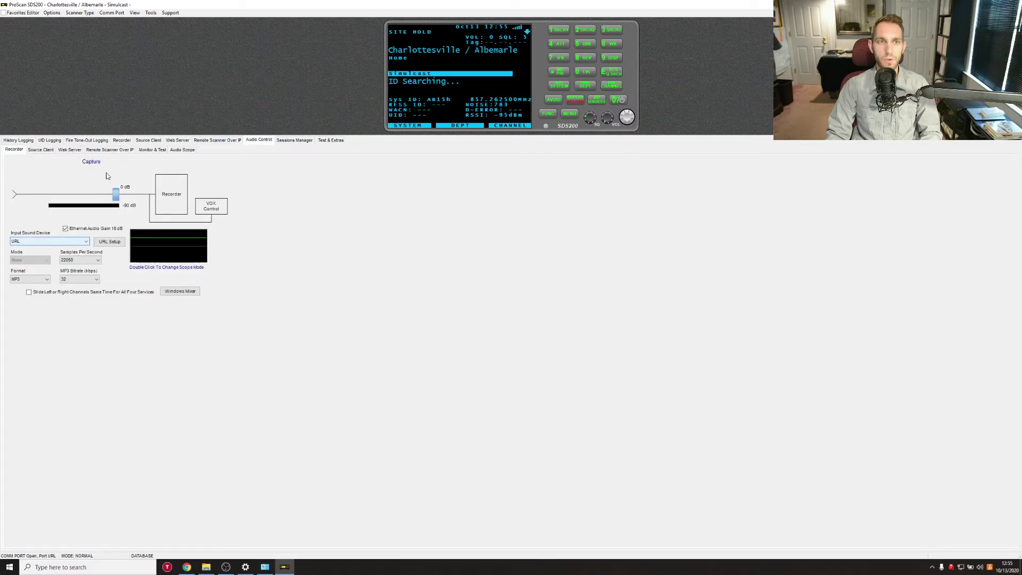
pyautogui.click(71, 150)
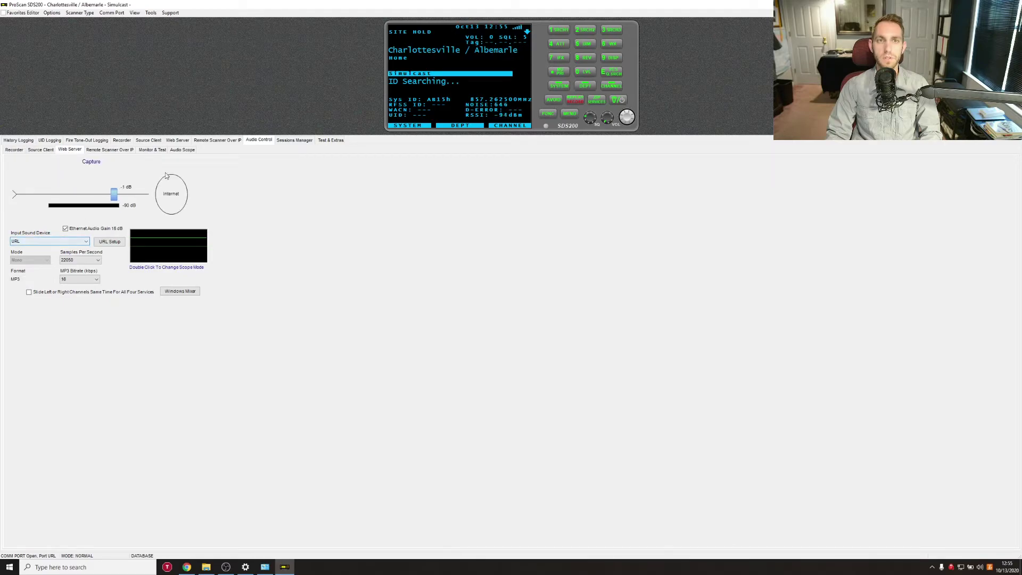
pyautogui.click(176, 140)
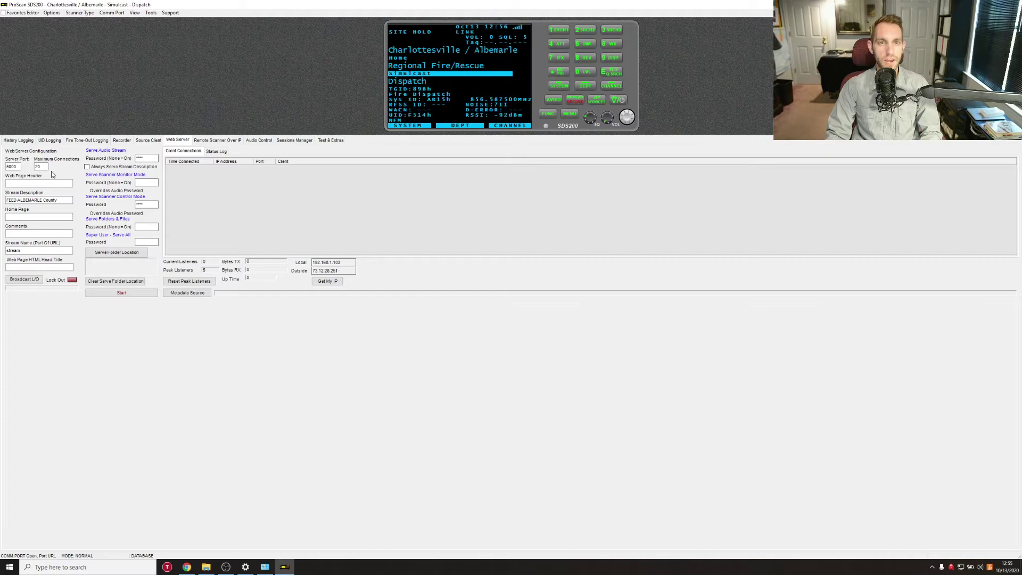
pyautogui.click(123, 294)
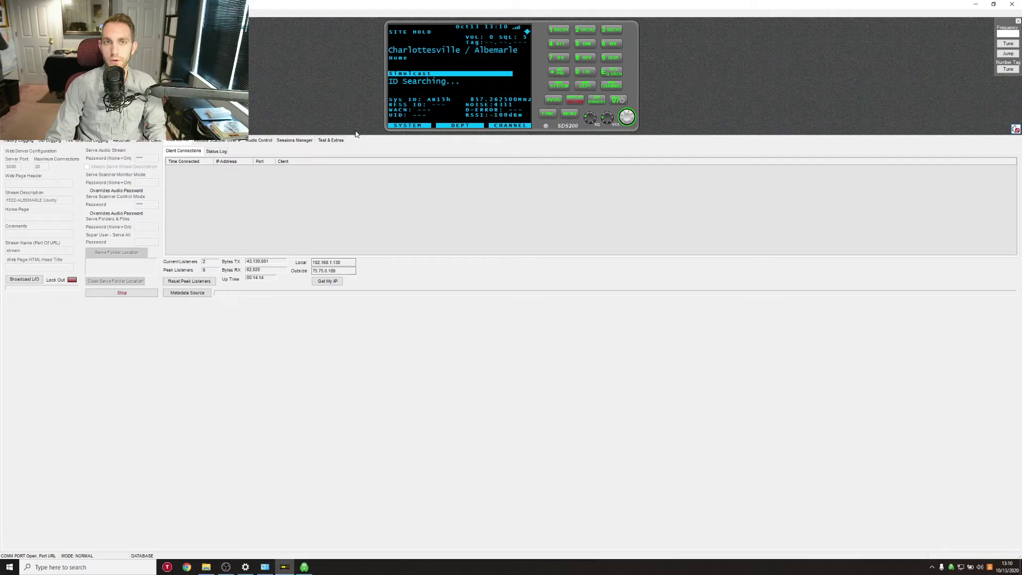
# Step: Mute ProScan's local playback by sliding the Audio Control playback volume fully left
pyautogui.click(267, 143)
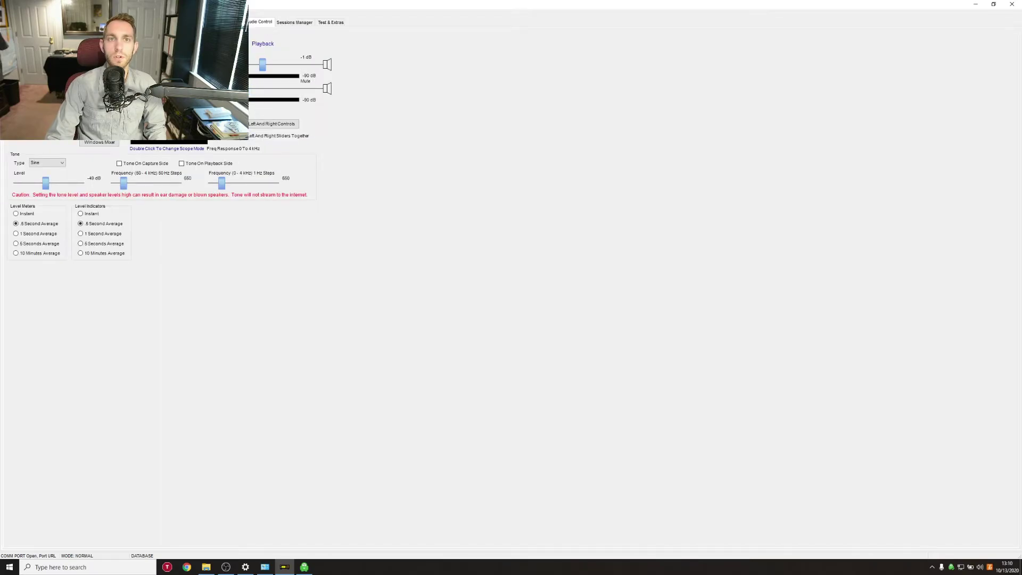
pyautogui.moveTo(262, 65); pyautogui.dragTo(240, 64)
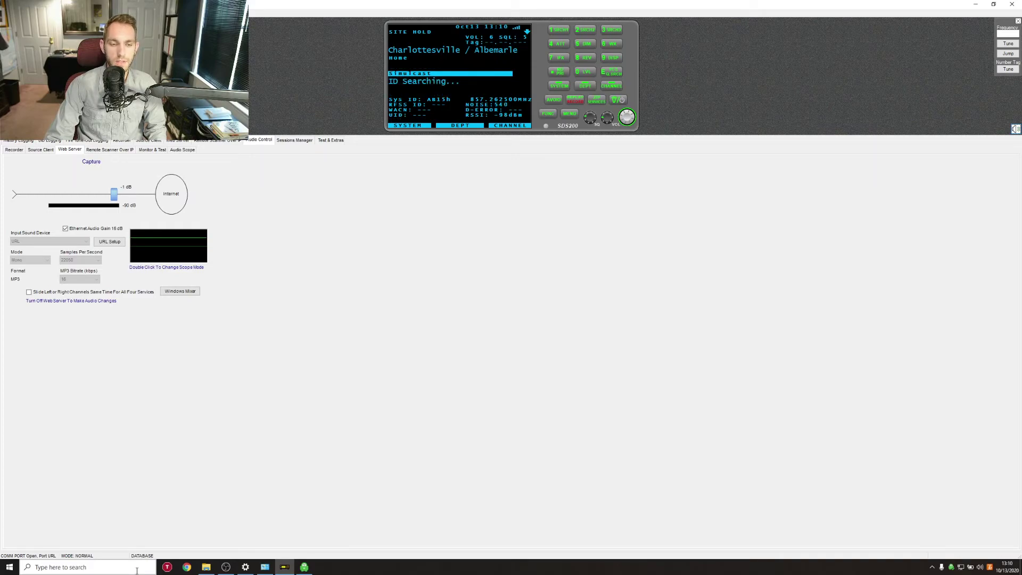
# Step: Launch Microsoft Edge from Windows search to reach the ProScan SDS200 web page
pyautogui.click(137, 568)
pyautogui.write('edg')
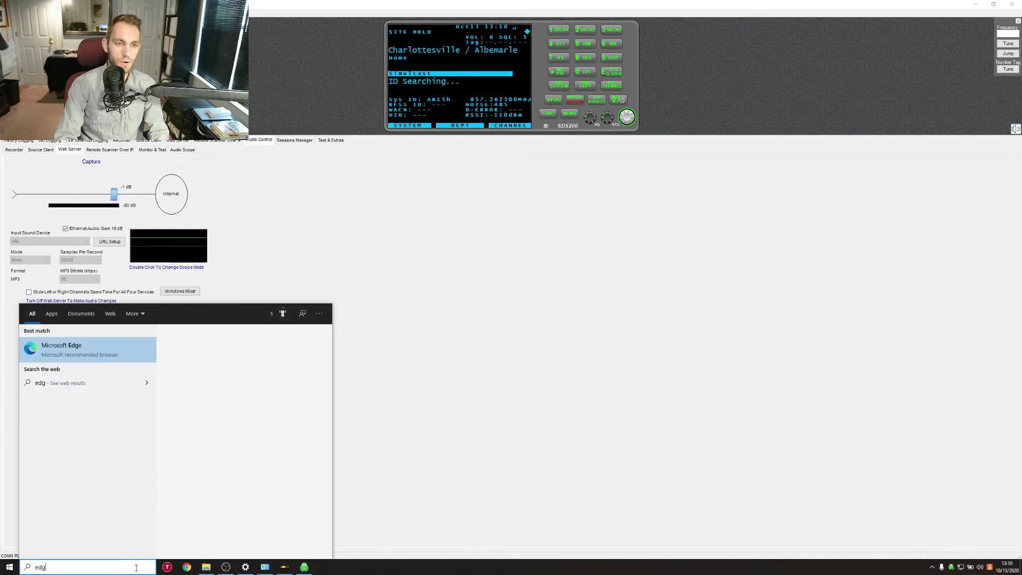
pyautogui.write('e')
pyautogui.press('Return')
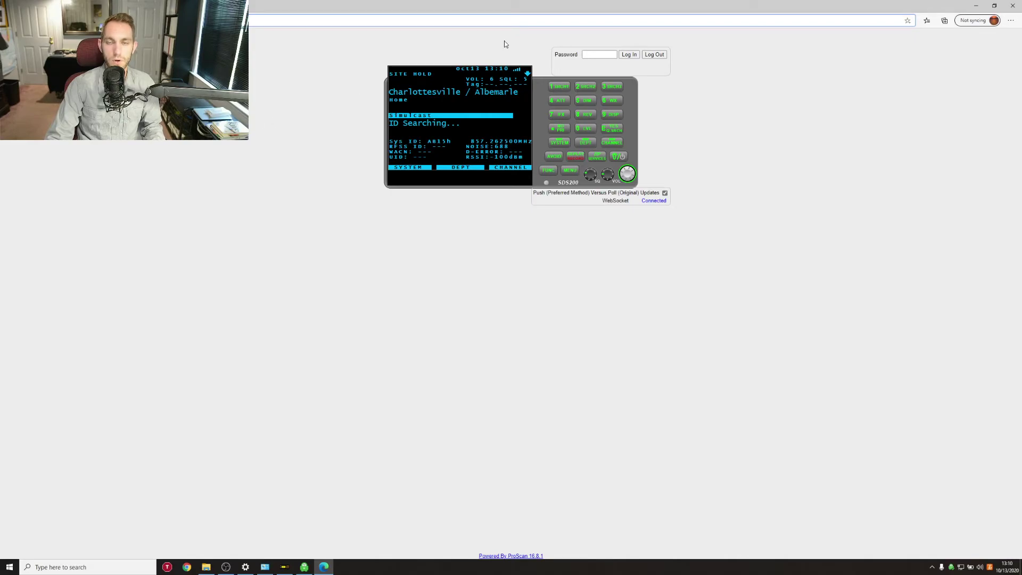
# Step: Log in with the password and play the Listen Live audio stream, then return to ProScan
pyautogui.click(583, 55)
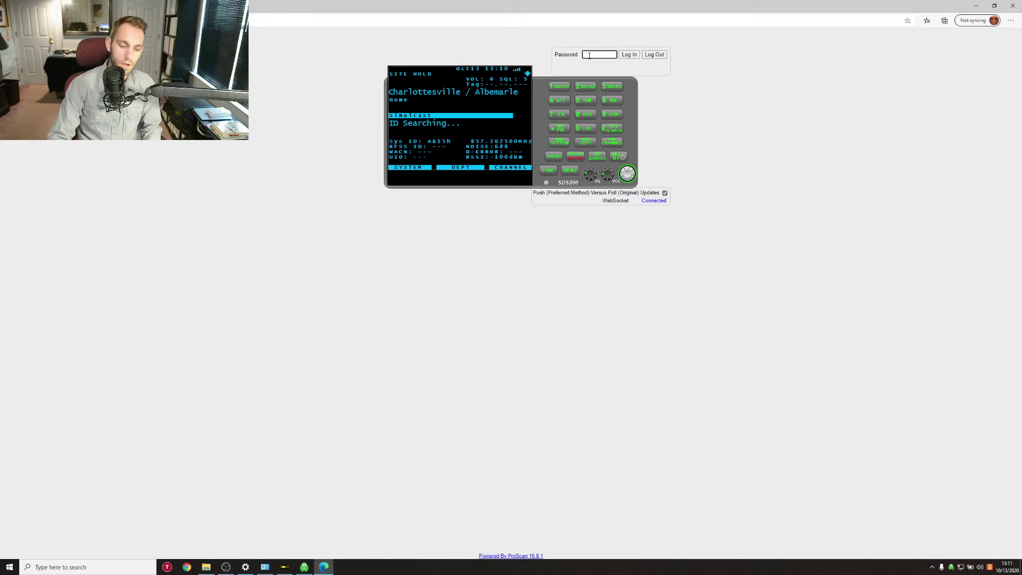
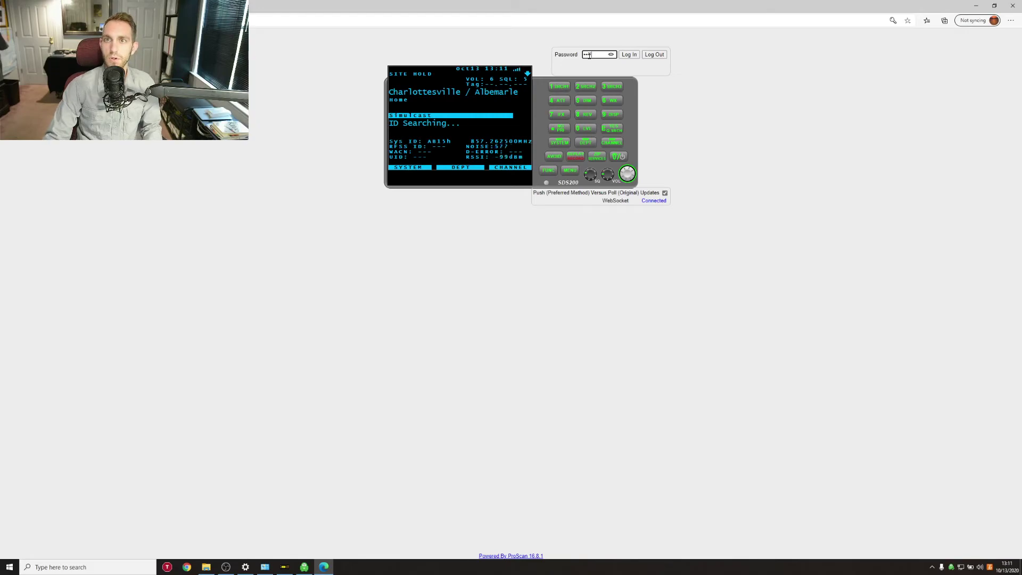
pyautogui.click(629, 54)
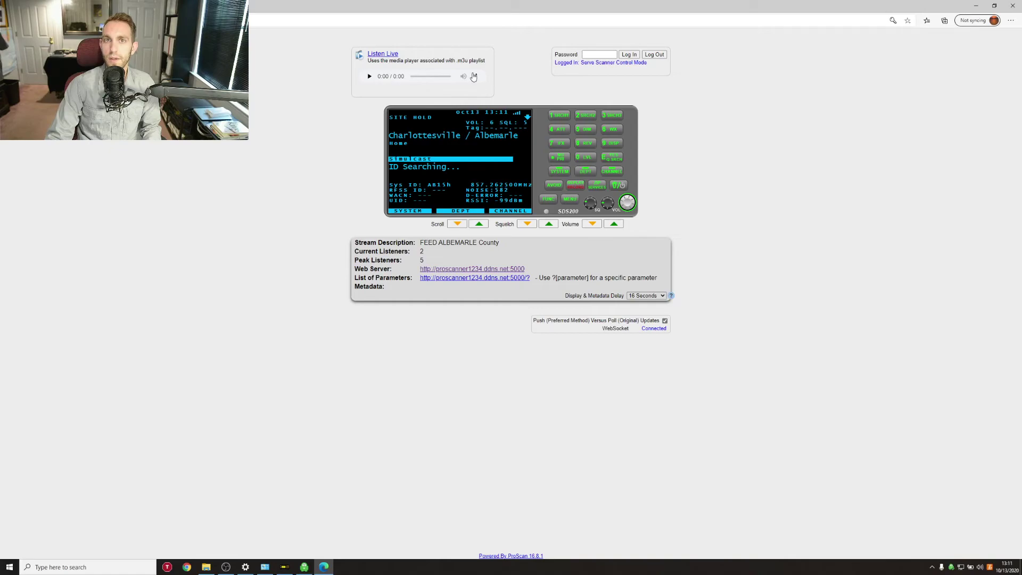
pyautogui.click(368, 76)
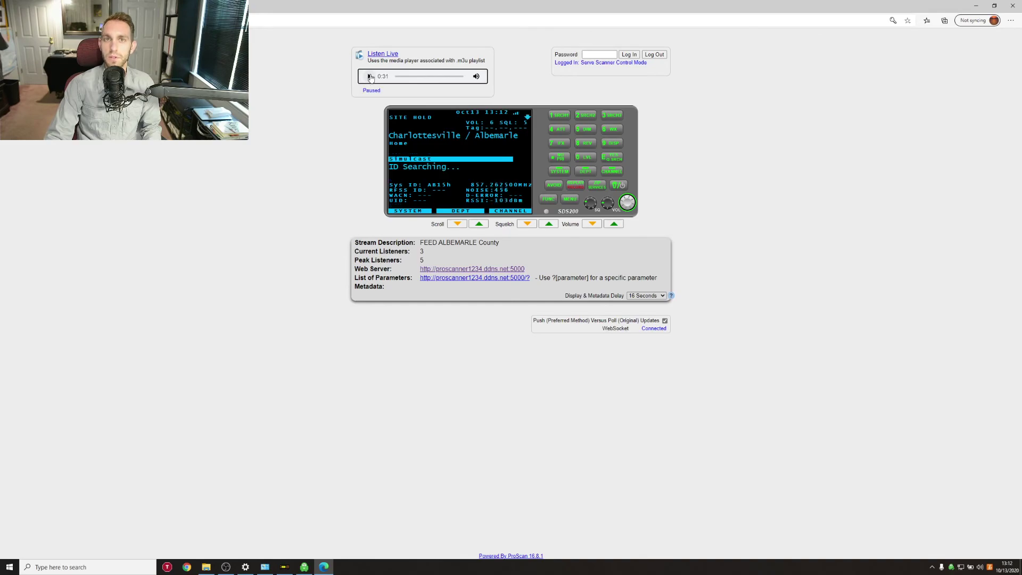
pyautogui.hotkey('alt', 'Tab')
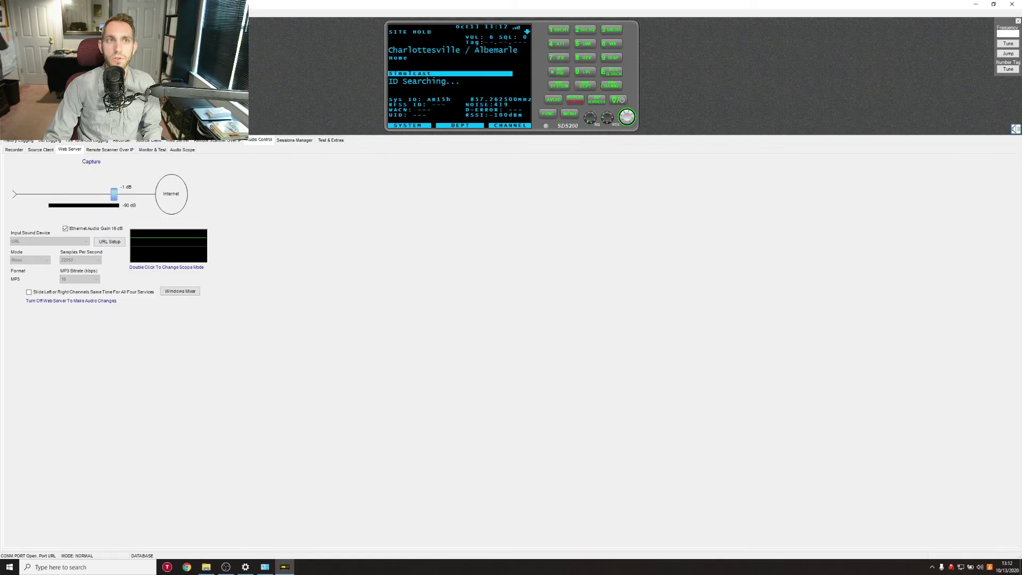
# Step: Go from History Logging to the Web Server tab showing 3 current listeners
pyautogui.click(14, 141)
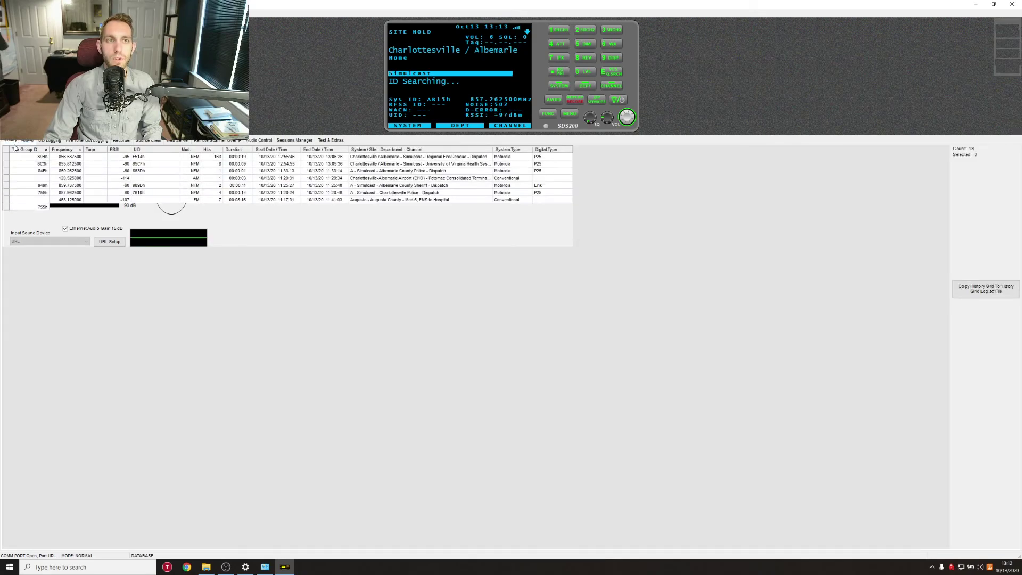
pyautogui.click(188, 141)
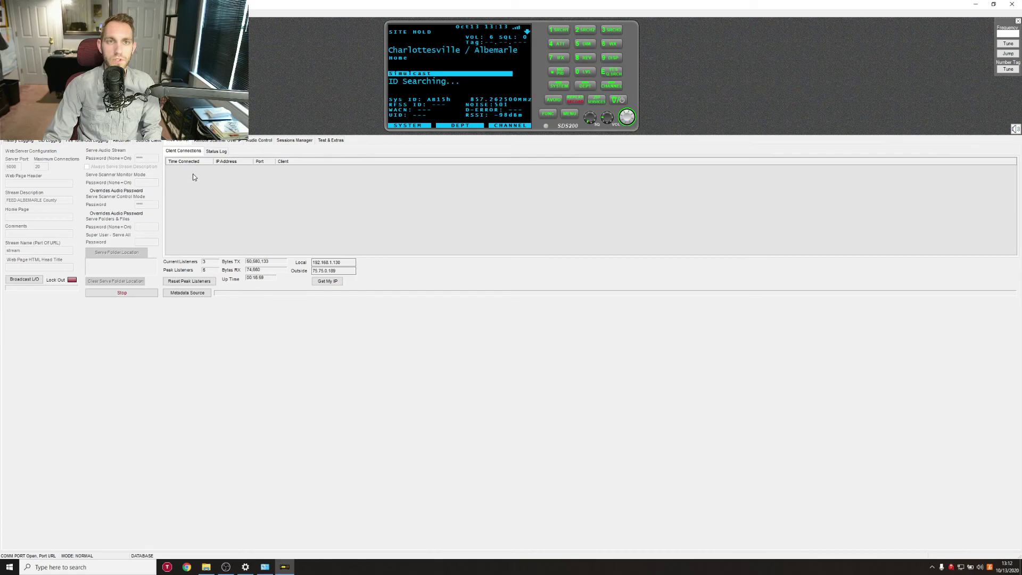